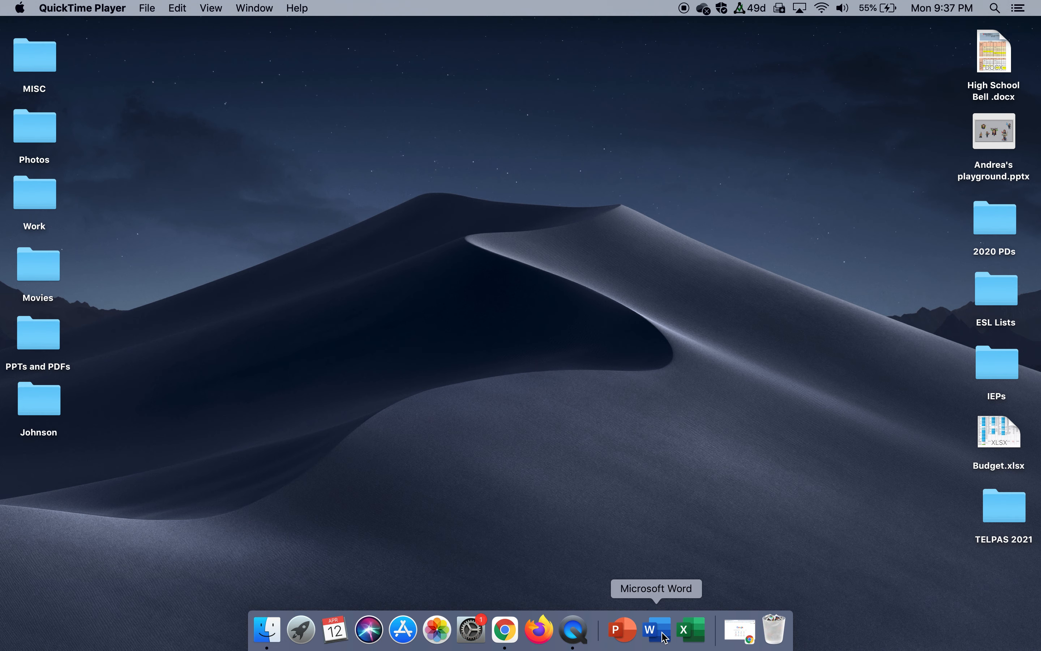
# Launch Word from the Dock and create a new Blank Document from the template gallery
pyautogui.click(657, 630)
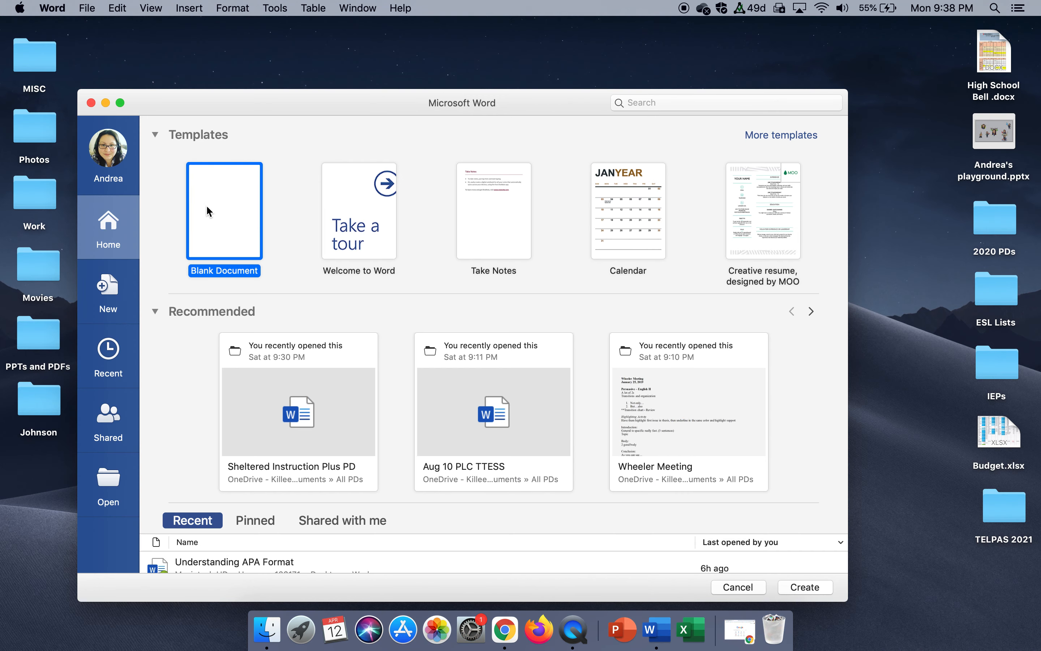
pyautogui.click(207, 210)
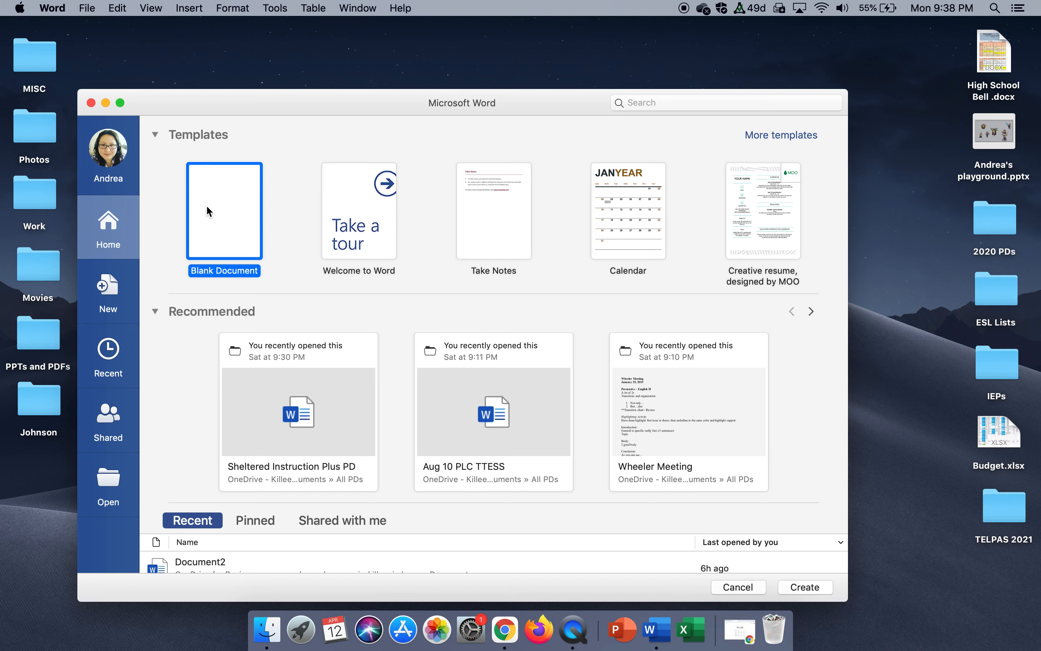
pyautogui.click(207, 207)
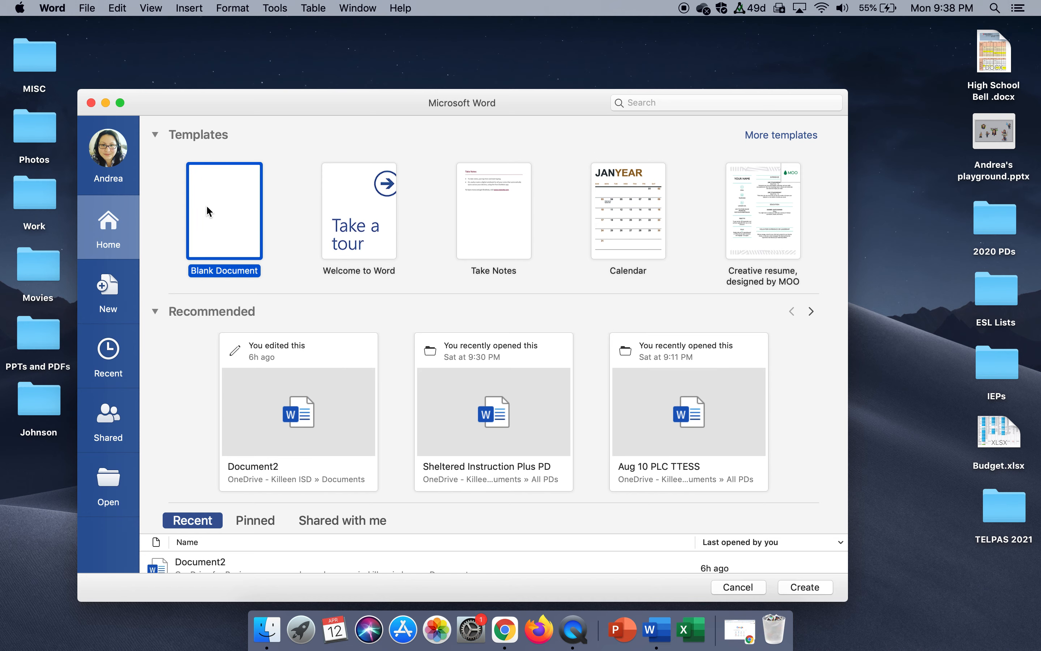
pyautogui.doubleClick(207, 206)
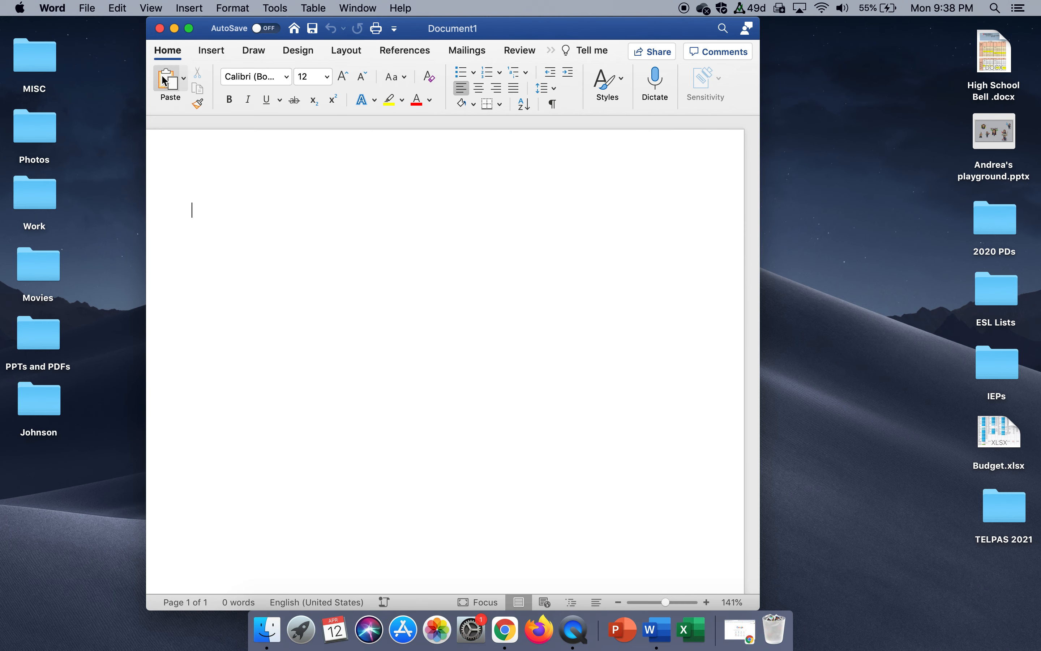
# Widen and reposition the window, leave Layout margins at Normal, and open the page header
pyautogui.moveTo(128, 203); pyautogui.dragTo(71, 203)
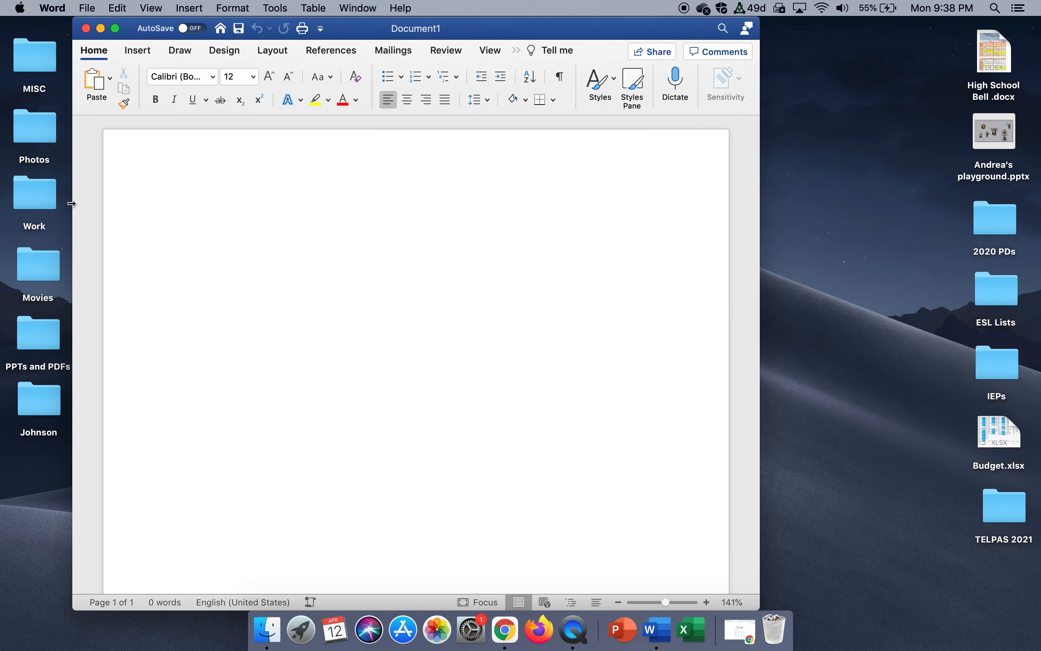
pyautogui.moveTo(698, 28); pyautogui.dragTo(742, 28)
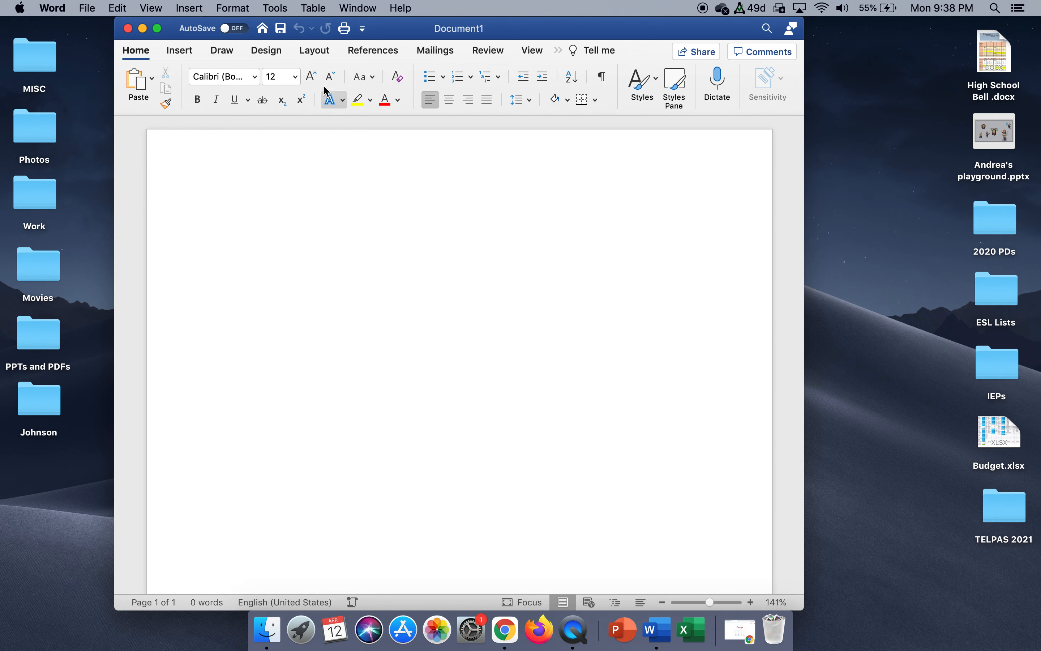
pyautogui.click(319, 51)
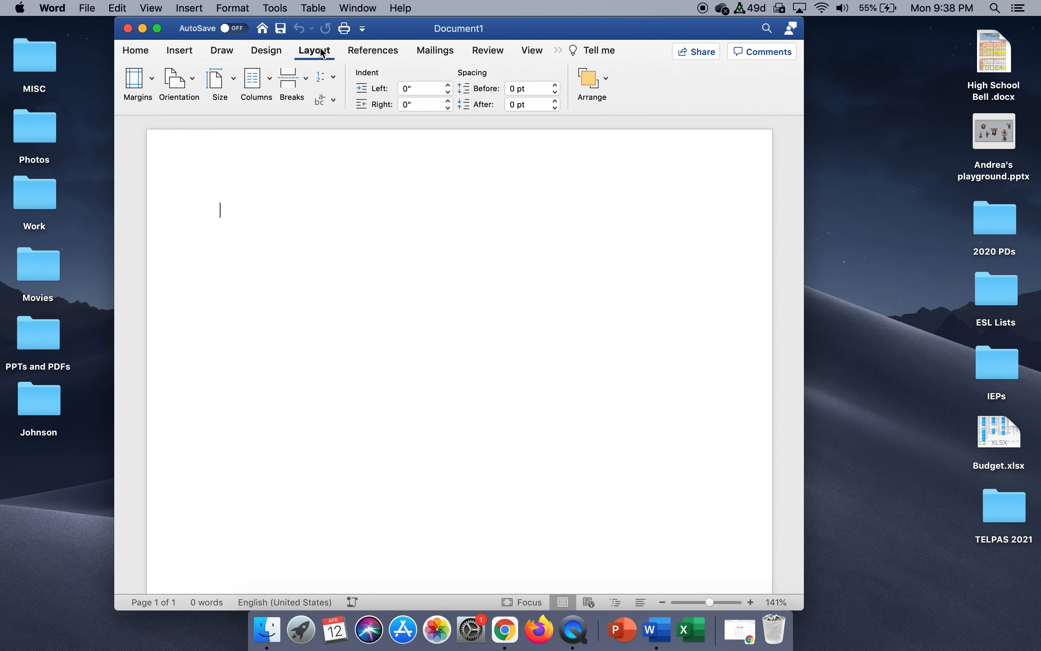
pyautogui.click(153, 79)
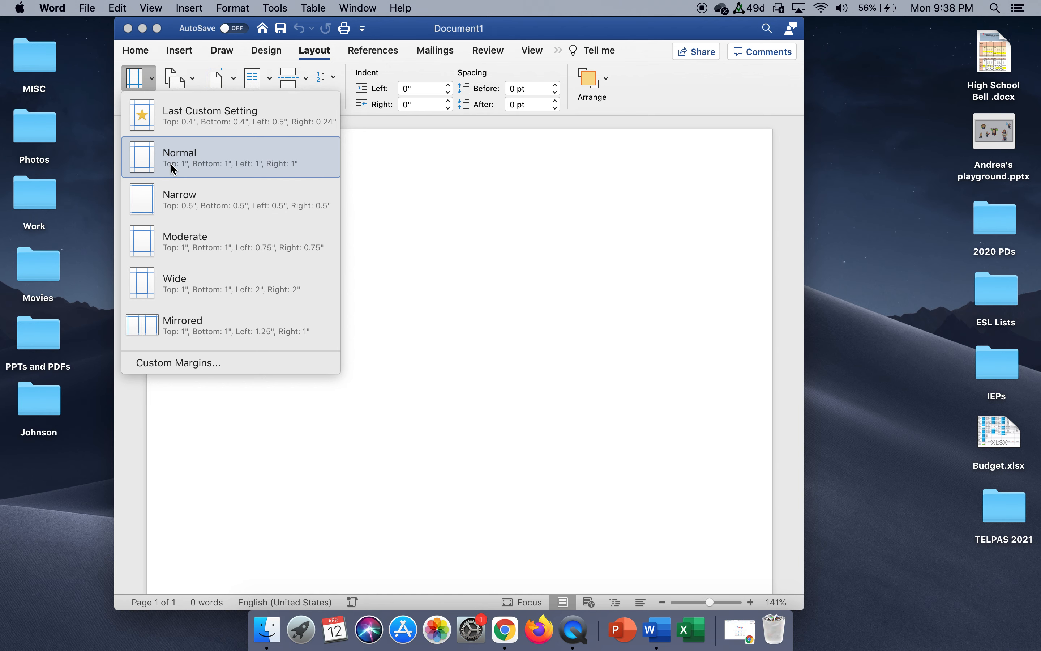
pyautogui.click(532, 199)
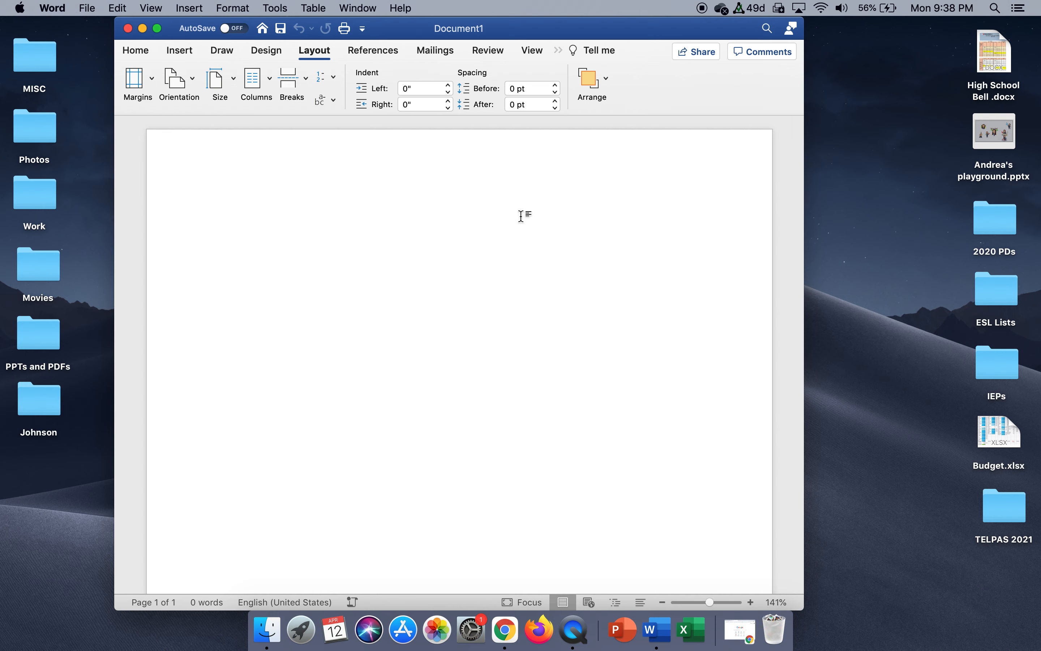
pyautogui.doubleClick(525, 161)
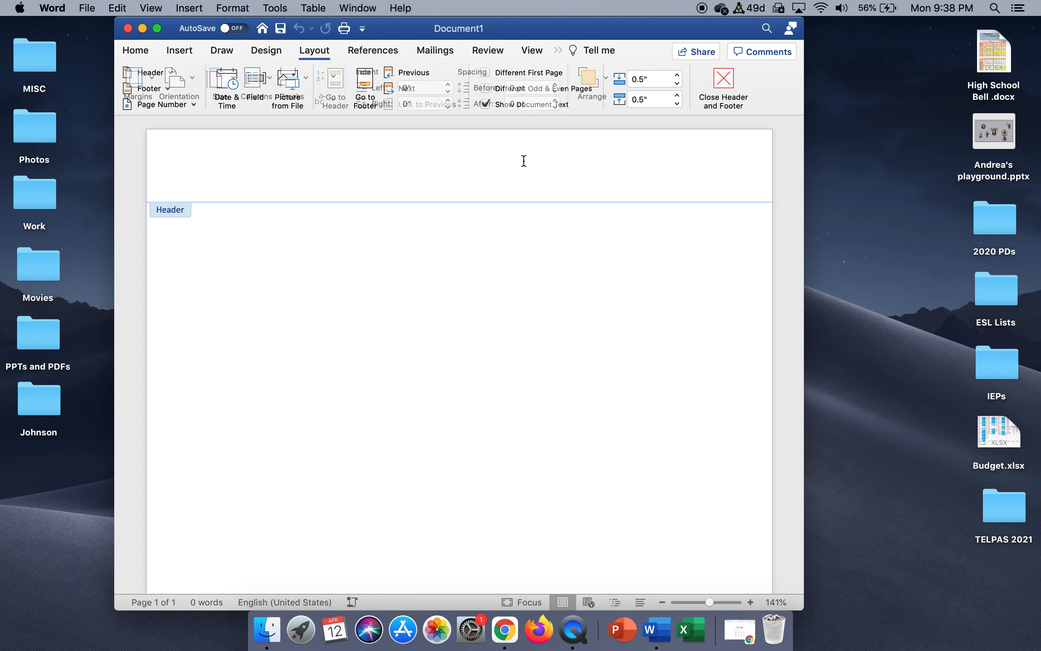
# Right-align the header in Times New Roman and type the author's last name
pyautogui.click(173, 73)
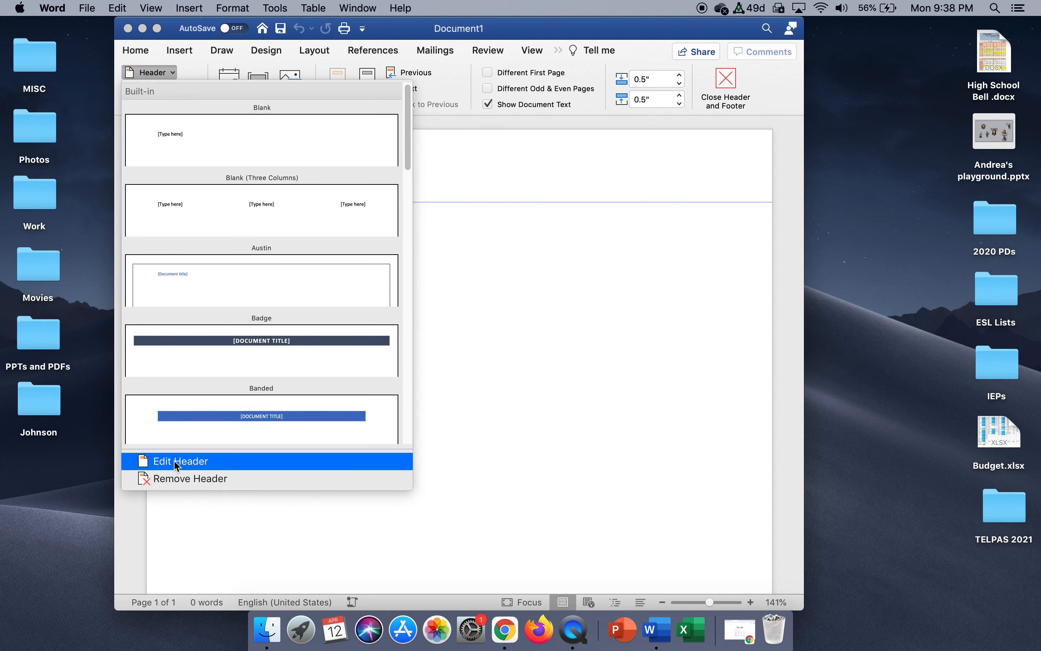
pyautogui.click(164, 71)
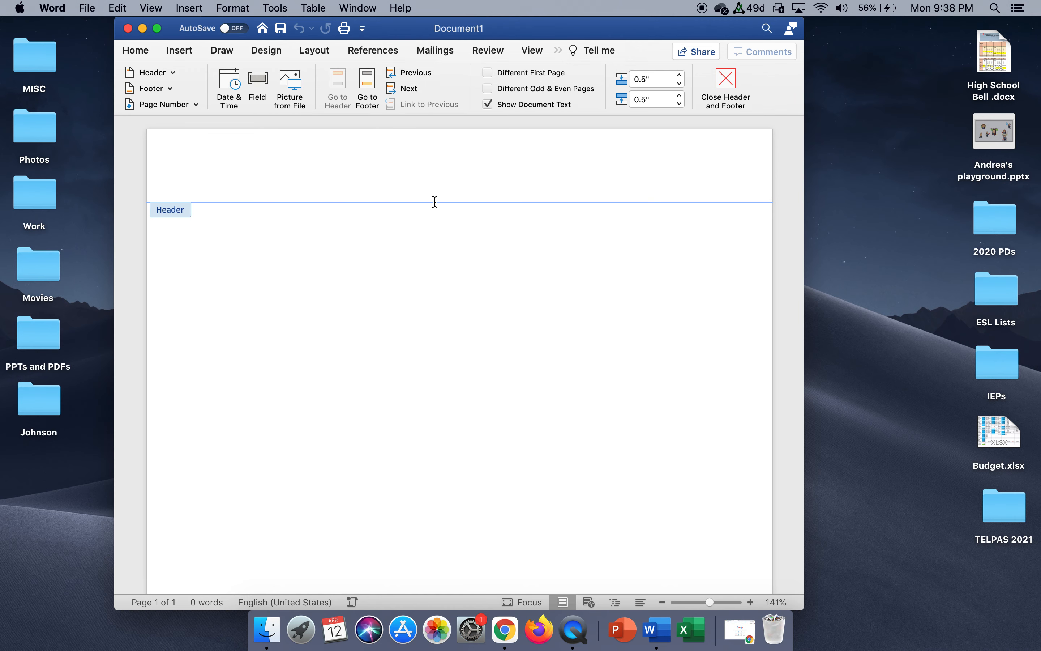
pyautogui.click(136, 50)
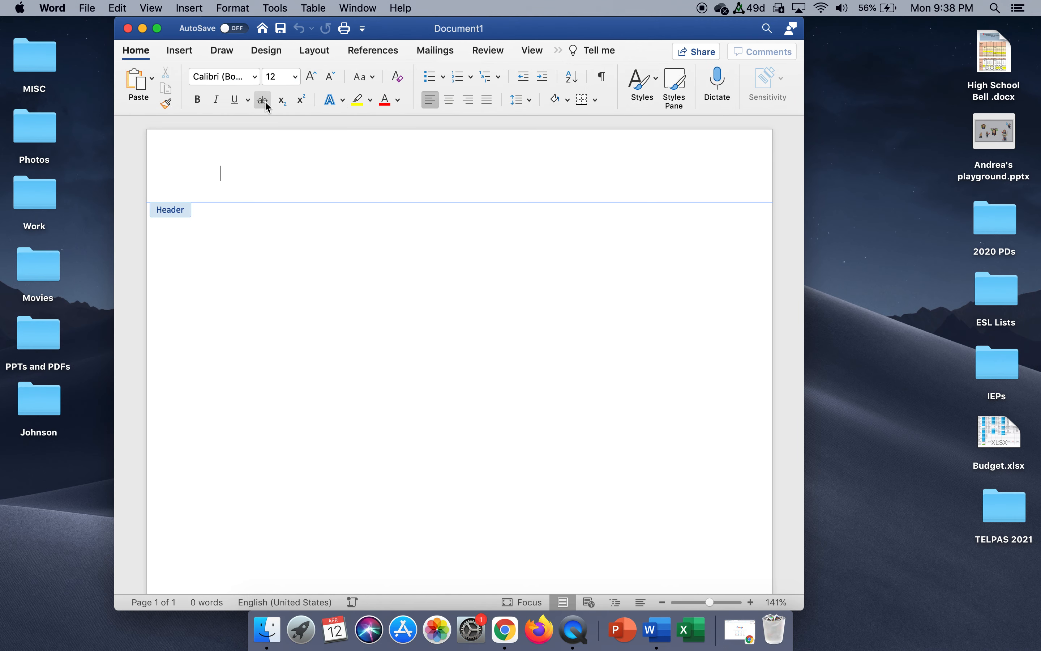
pyautogui.click(470, 98)
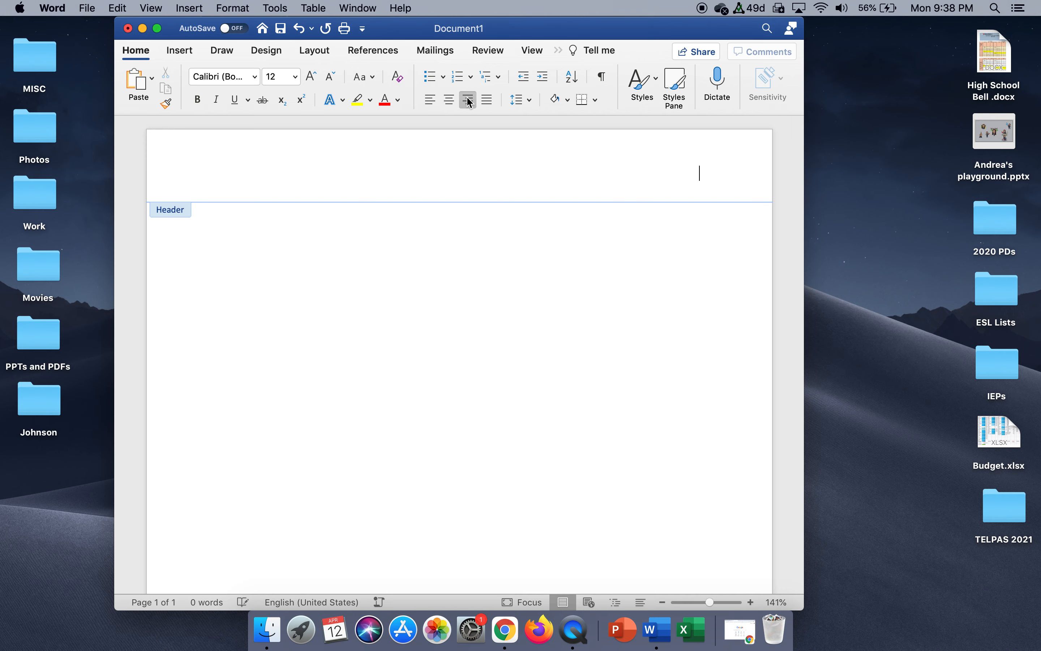
pyautogui.click(256, 77)
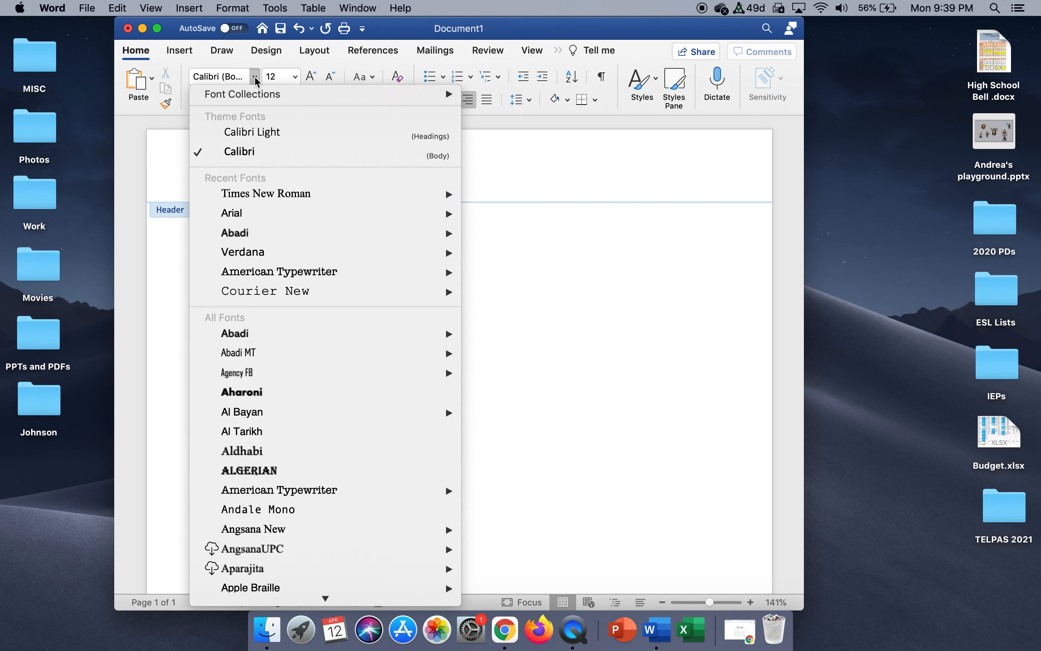
pyautogui.click(267, 194)
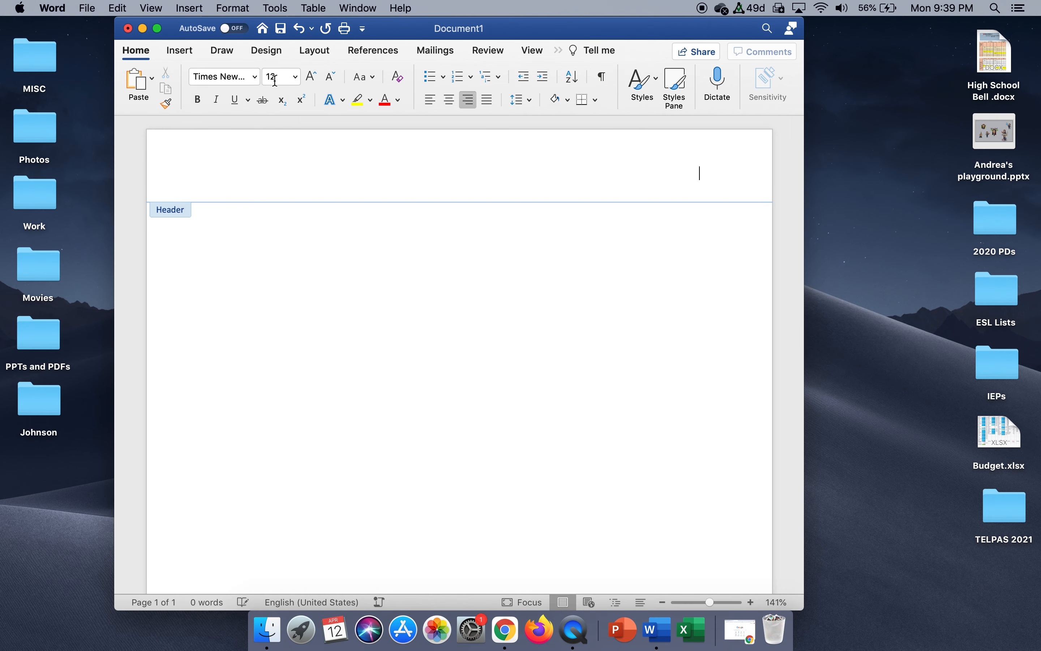
pyautogui.write('Garcia')
# Insert a right-aligned page number 1 into the header and return to the body
pyautogui.click(192, 52)
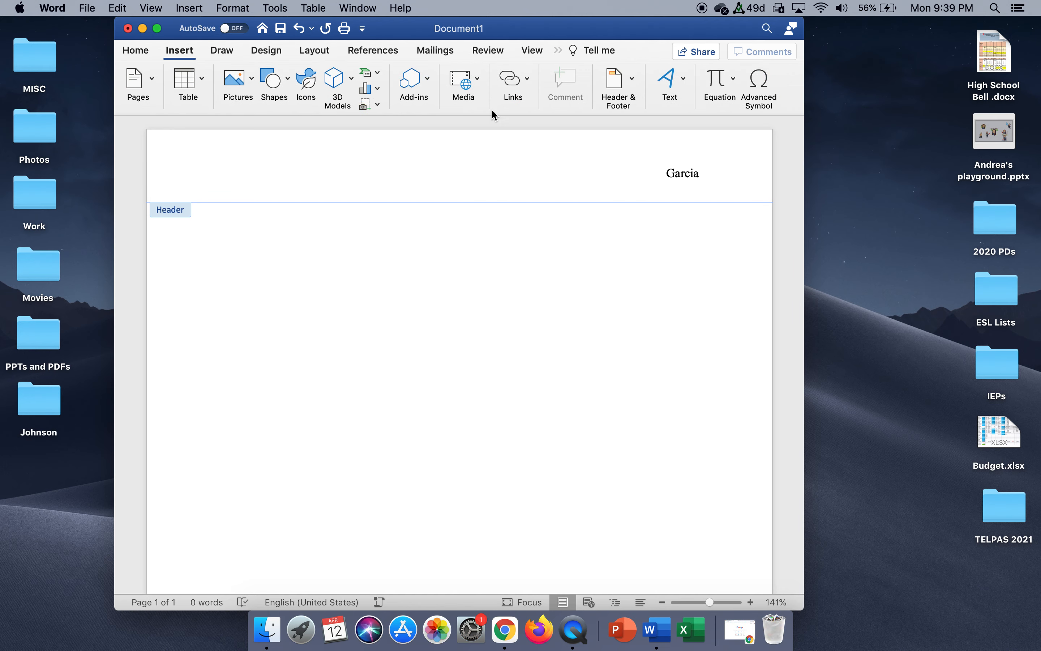
pyautogui.click(632, 85)
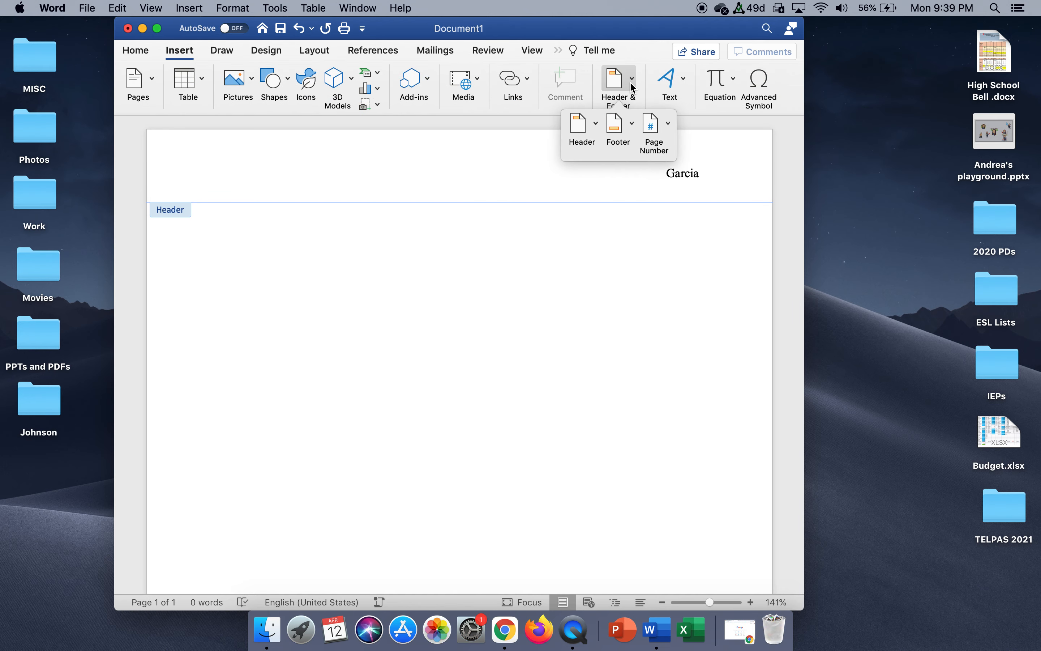
pyautogui.click(662, 130)
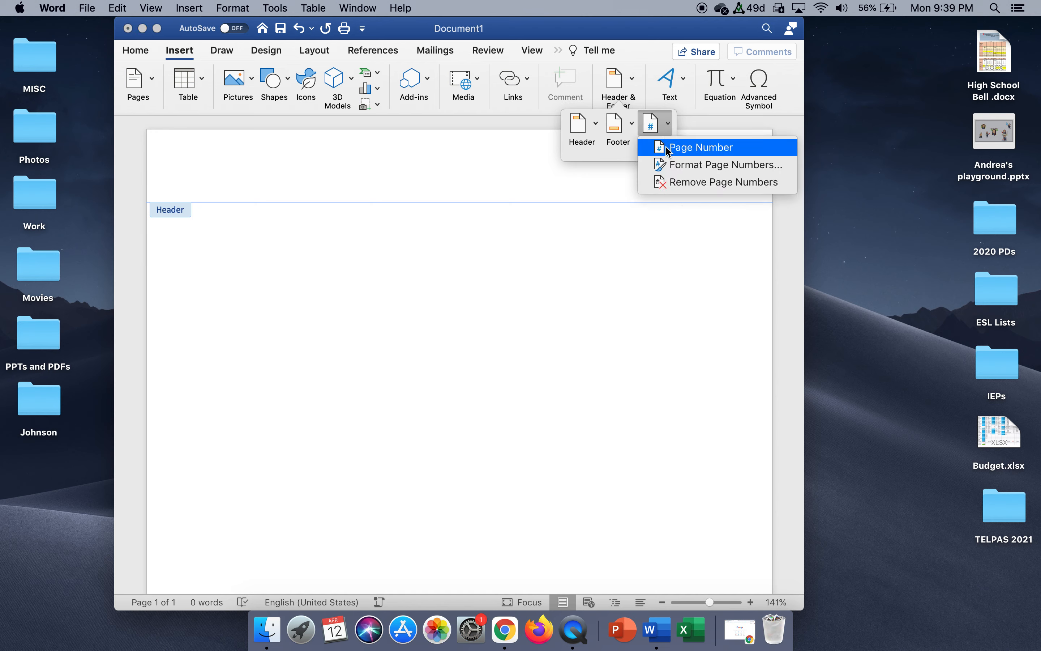
pyautogui.click(666, 147)
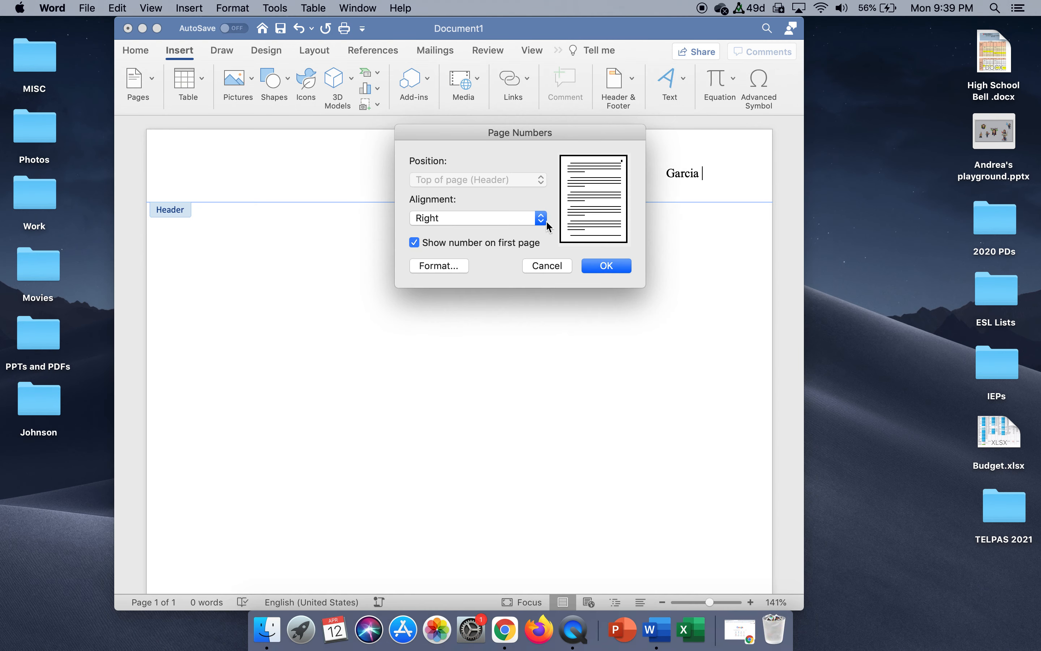
pyautogui.click(606, 266)
pyautogui.doubleClick(618, 245)
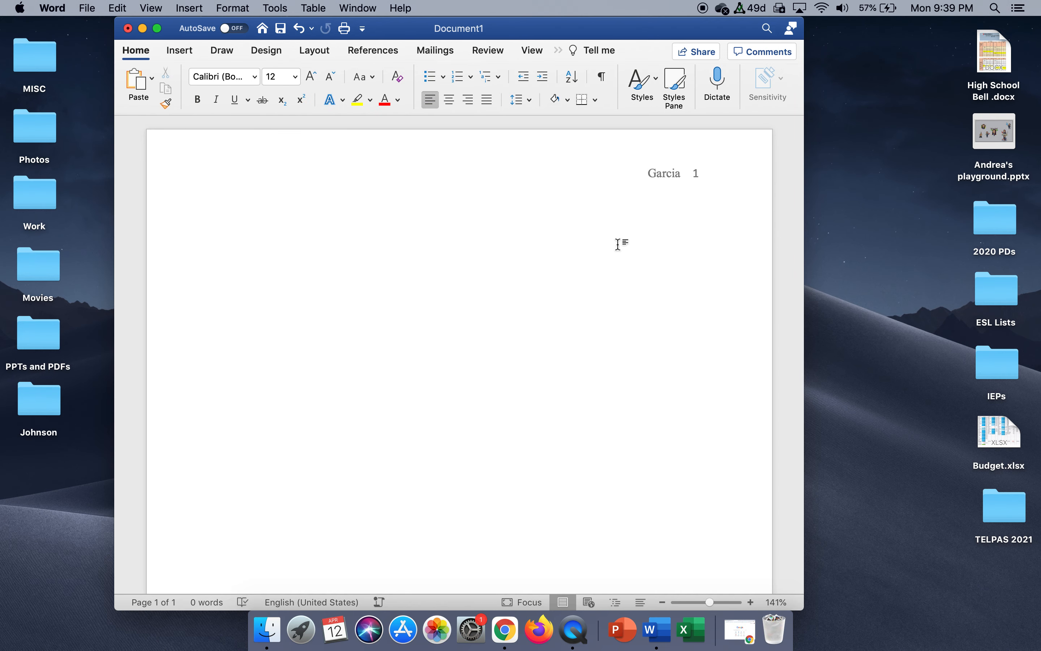
# Reopen the header to check the page number, then return to the document body
pyautogui.doubleClick(620, 167)
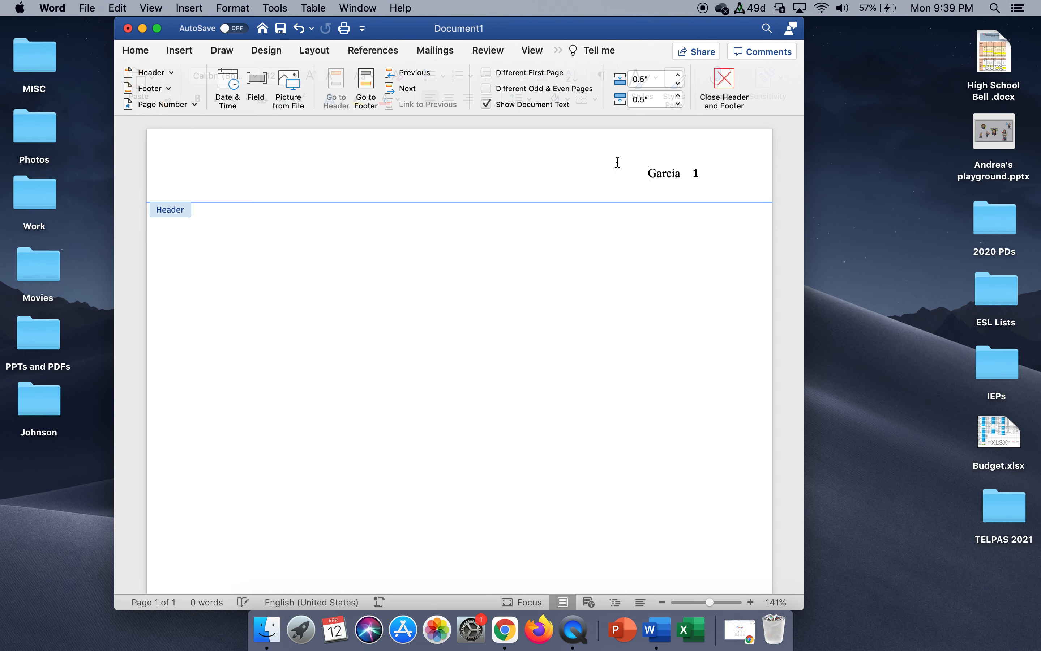
pyautogui.doubleClick(602, 246)
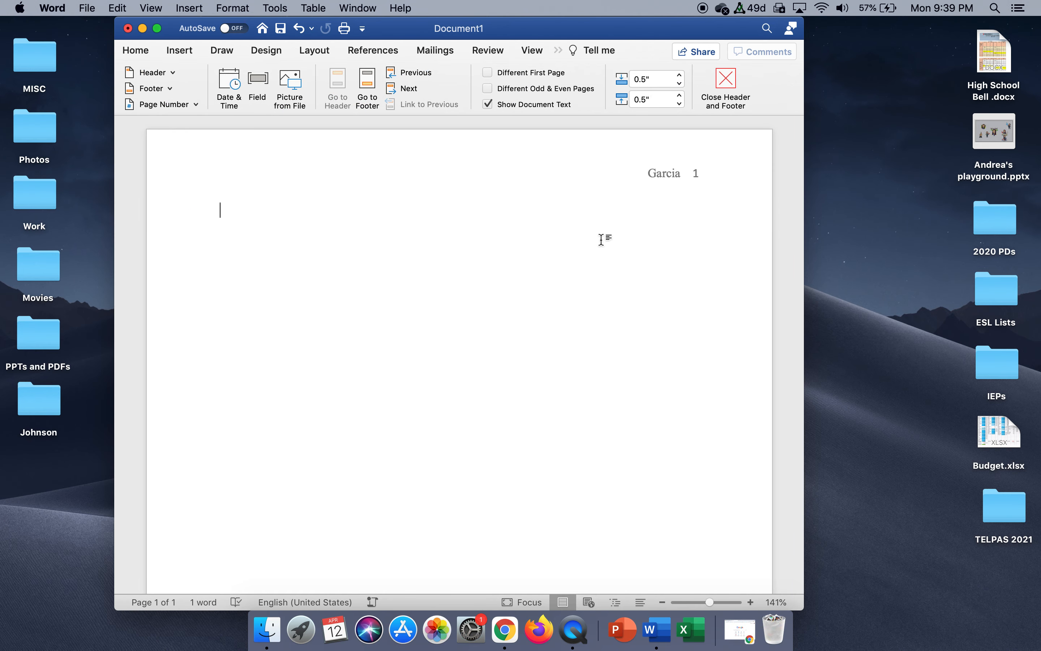
pyautogui.click(180, 50)
pyautogui.click(632, 94)
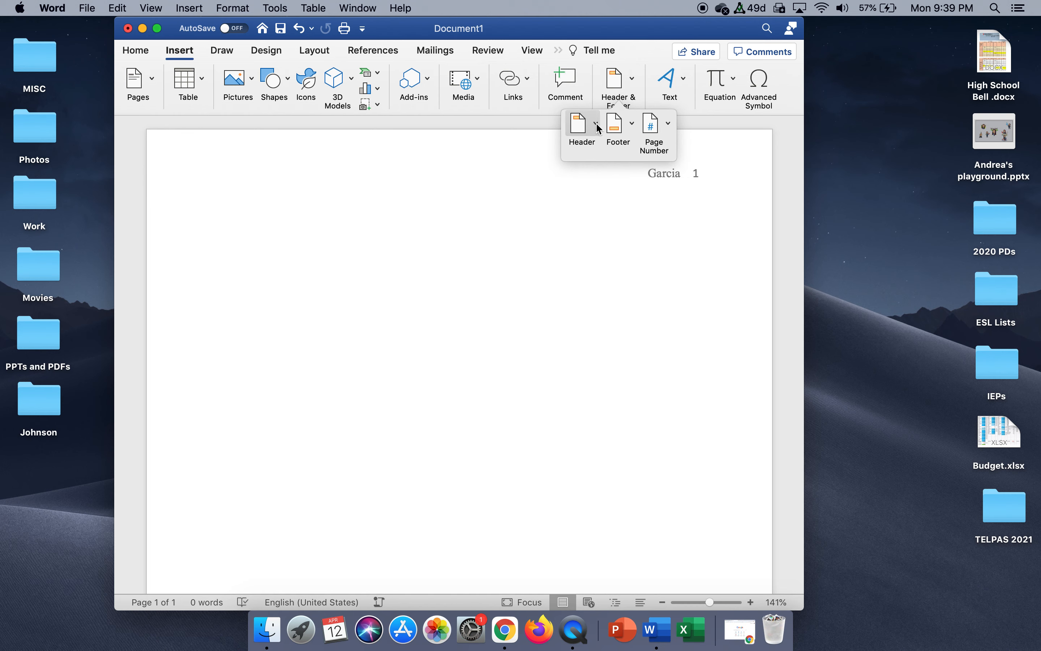
pyautogui.click(598, 126)
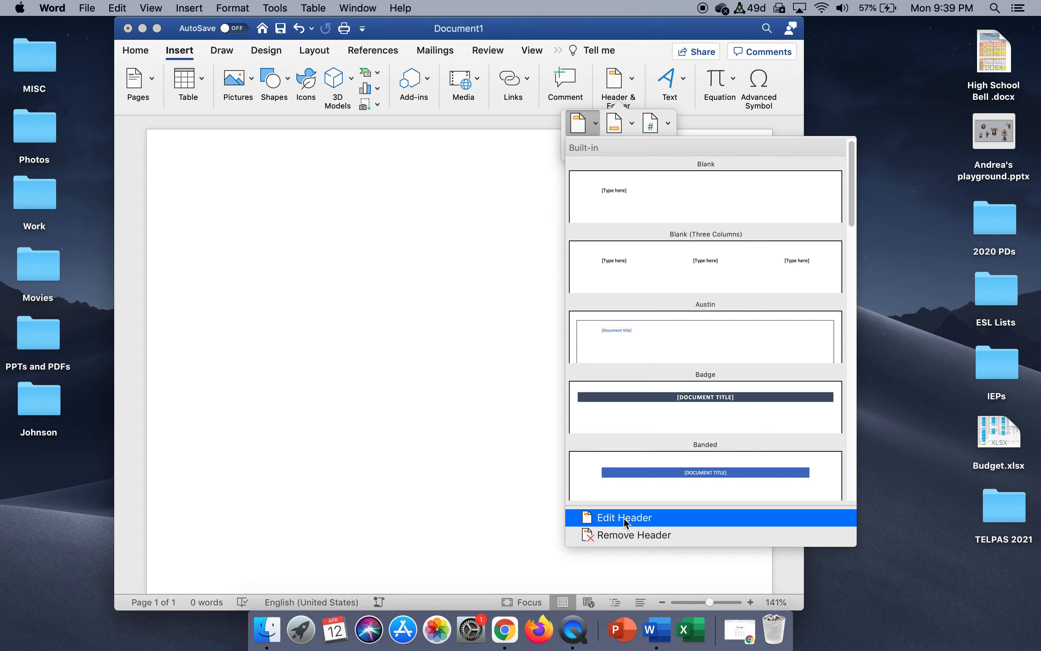
pyautogui.click(625, 519)
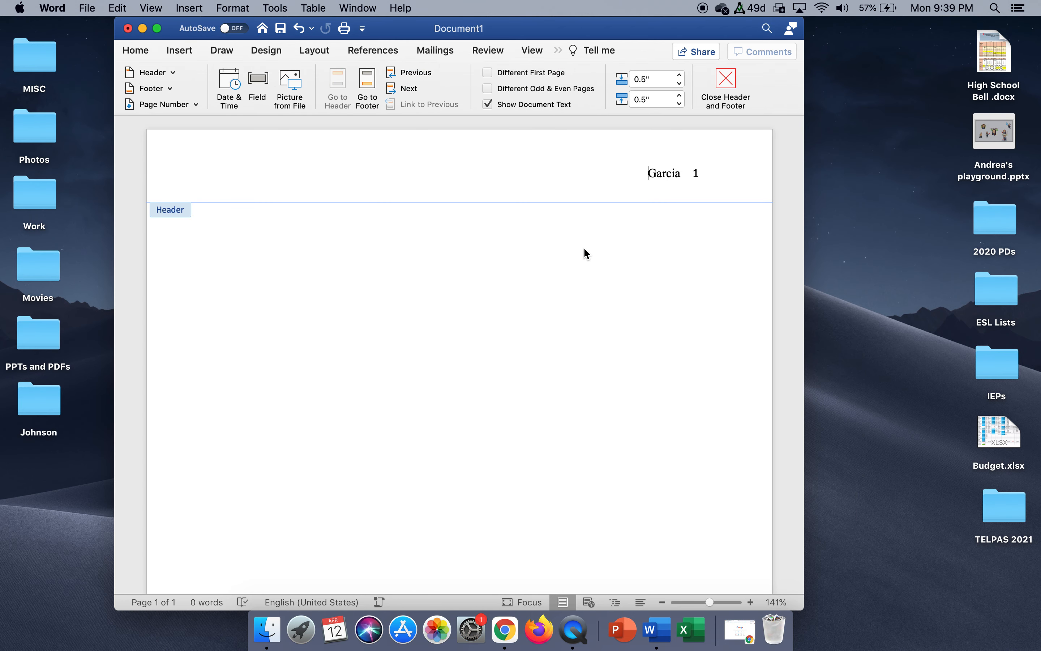
pyautogui.doubleClick(566, 240)
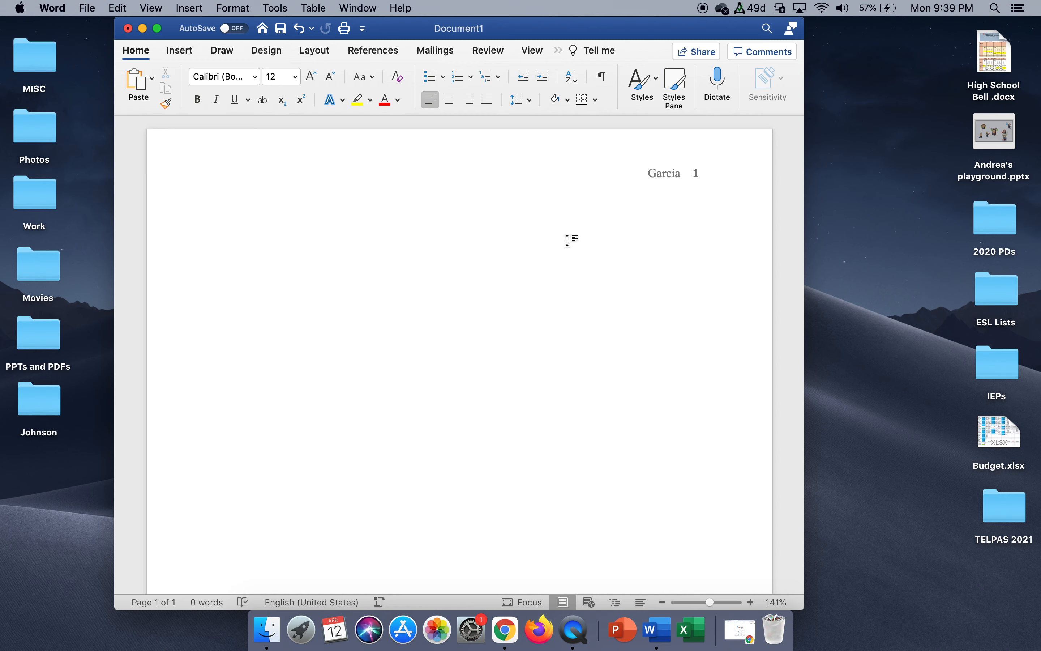
# Set the body text to Times New Roman with double line spacing
pyautogui.click(255, 77)
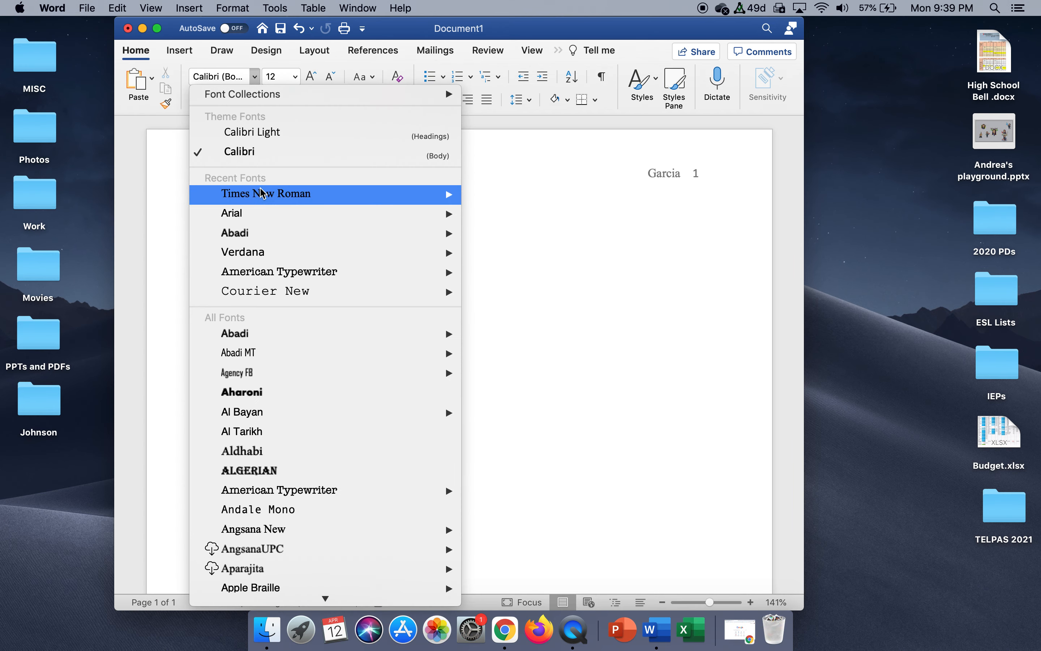
pyautogui.click(262, 193)
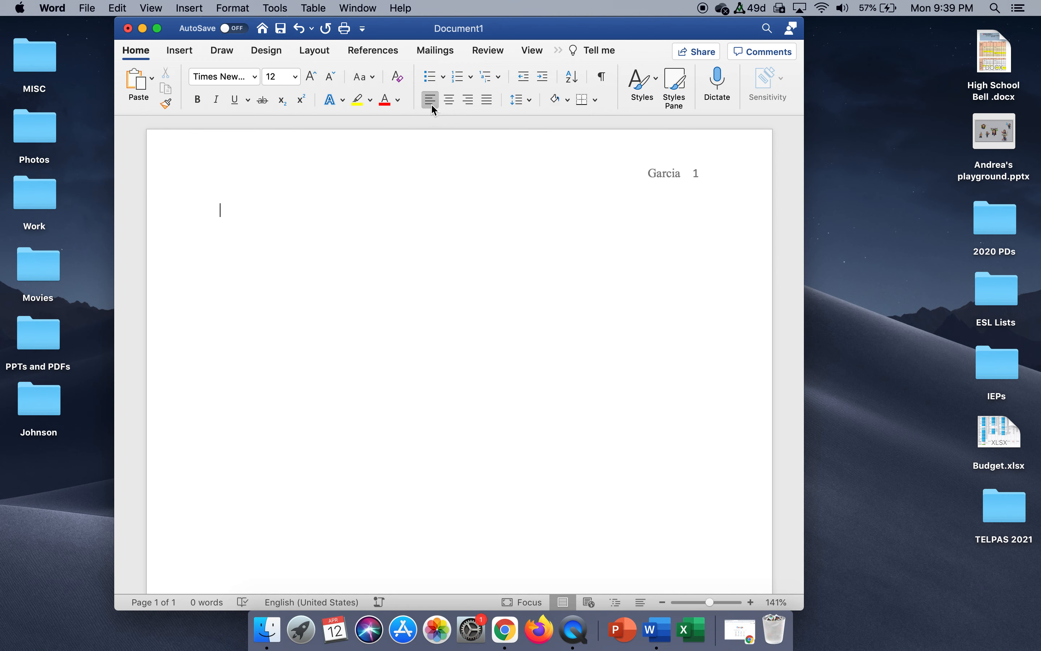
pyautogui.click(529, 106)
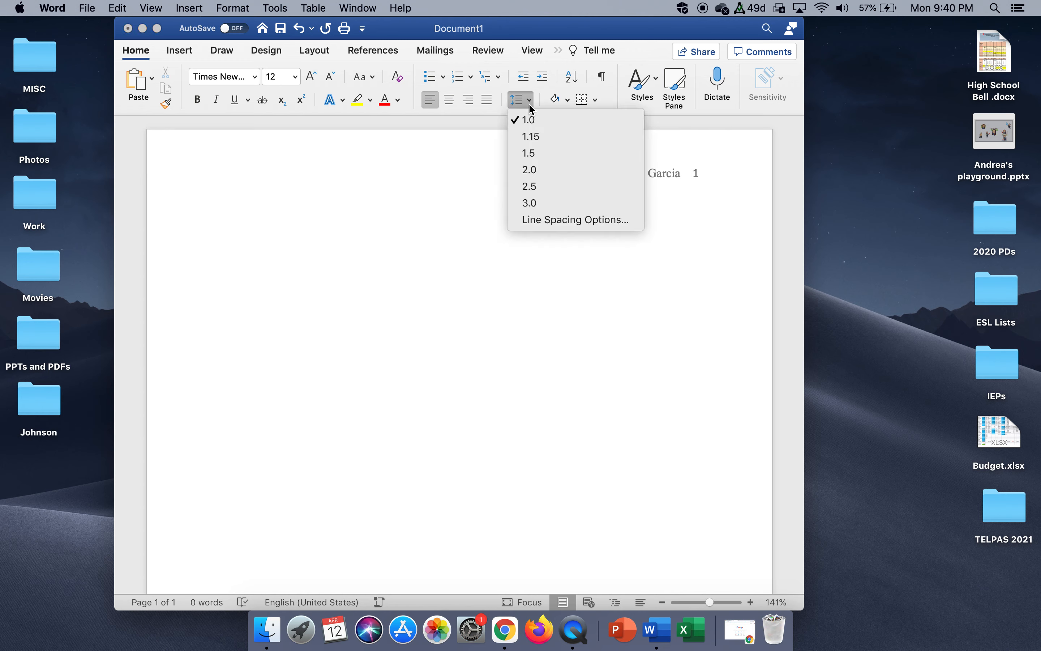
pyautogui.click(536, 170)
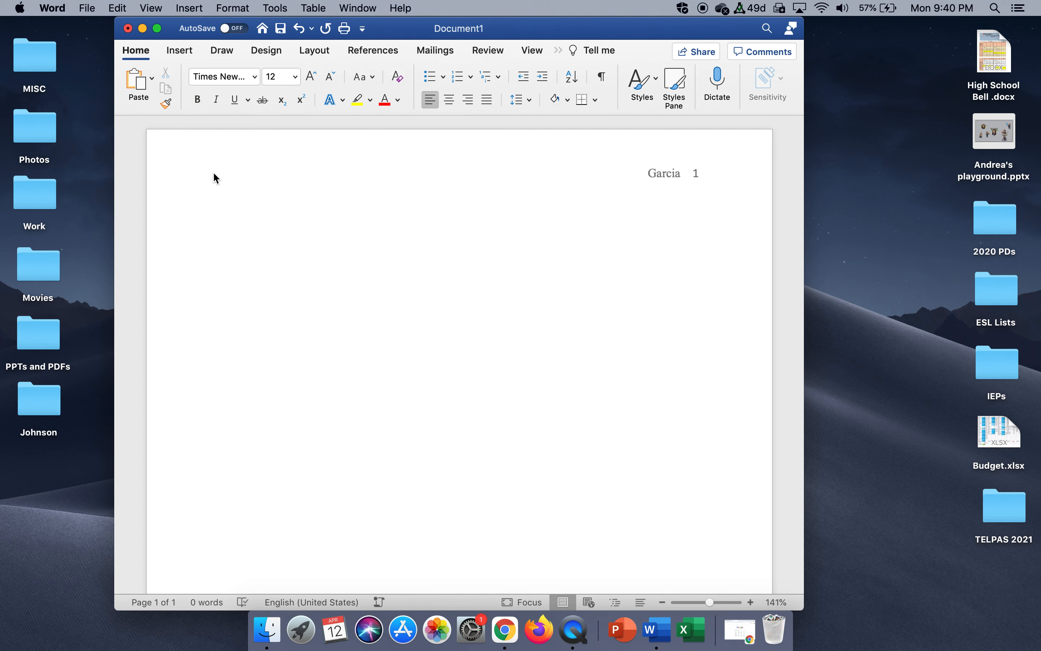
# In Format > Paragraph, keep Double line spacing with 0 pt before and after, and apply
pyautogui.click(228, 7)
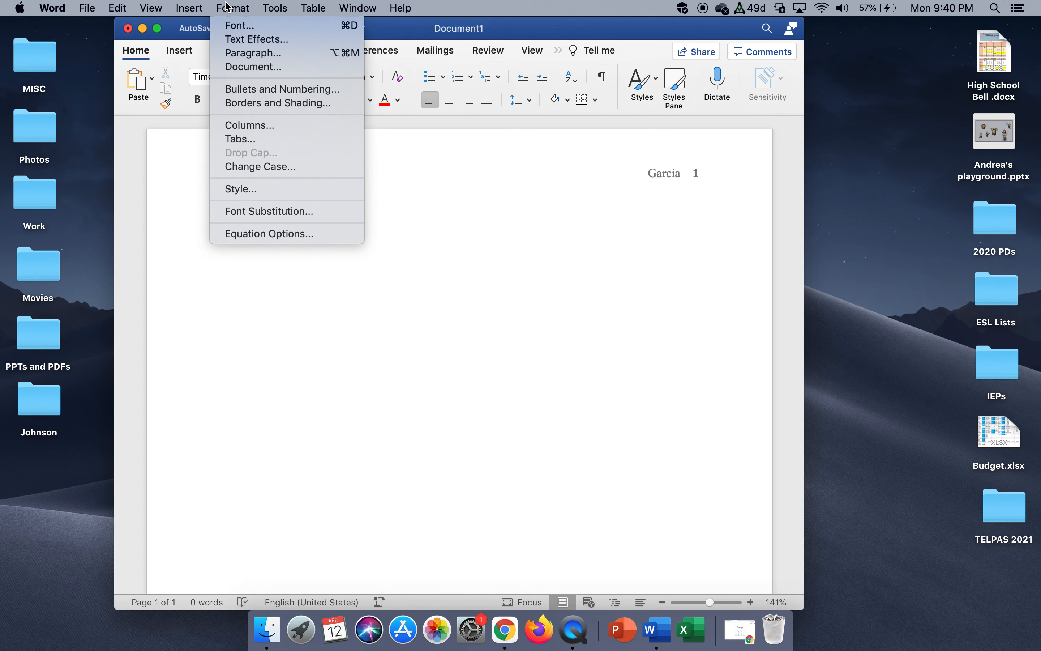
pyautogui.click(232, 54)
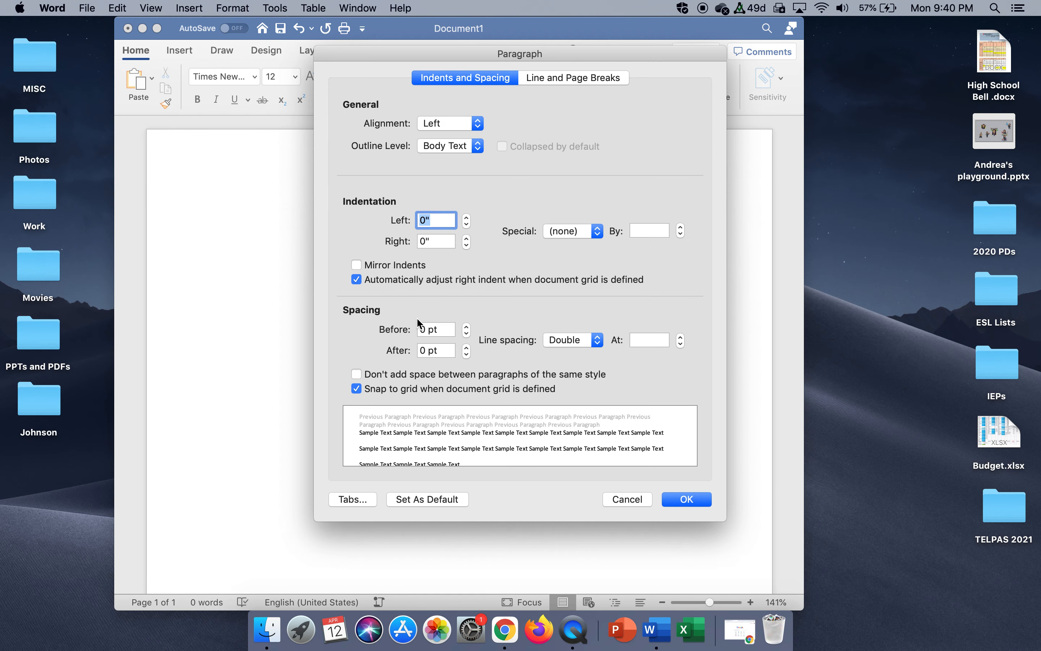
pyautogui.click(599, 343)
pyautogui.click(589, 340)
pyautogui.click(692, 501)
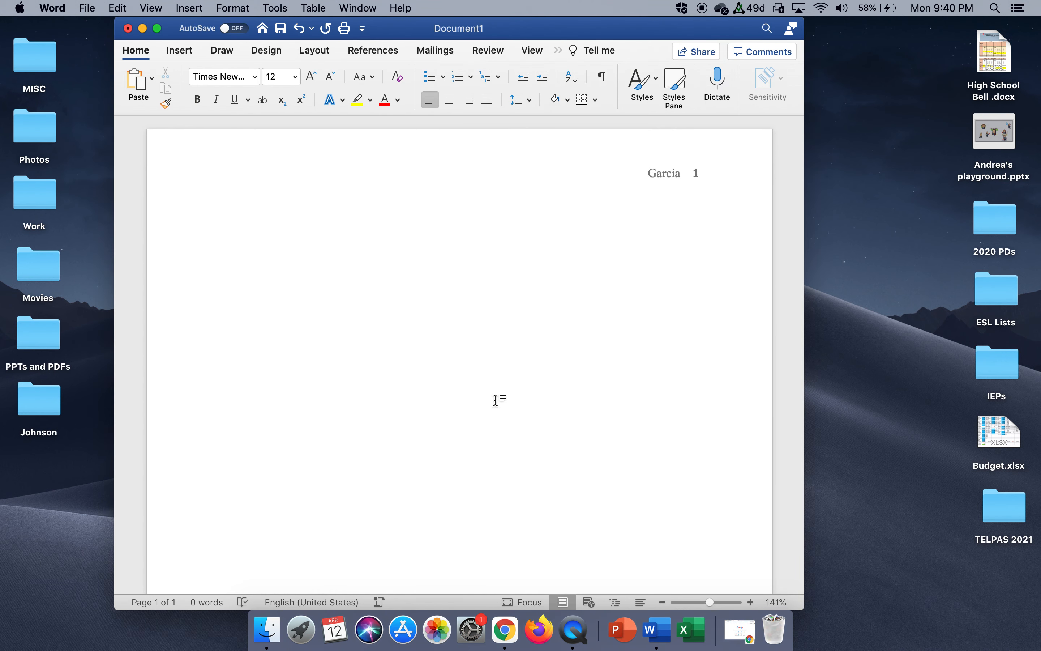
# Type the student and teacher name lines and the class line 'English II – 5'
pyautogui.write('Andrea Garcia Ms. Garcia')
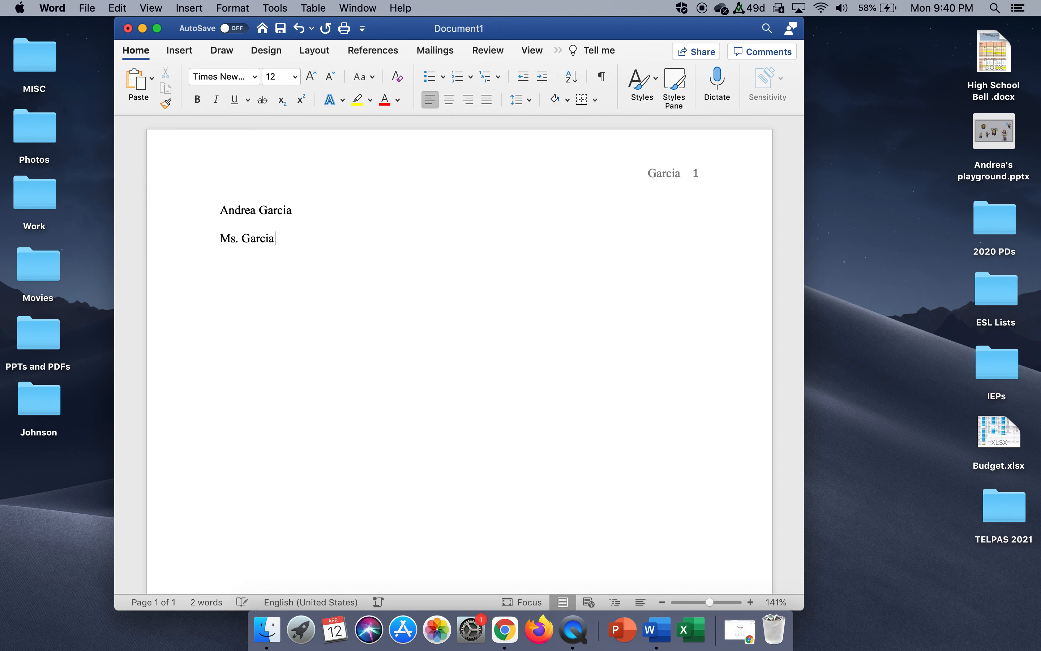
pyautogui.press('Return')
pyautogui.write('English')
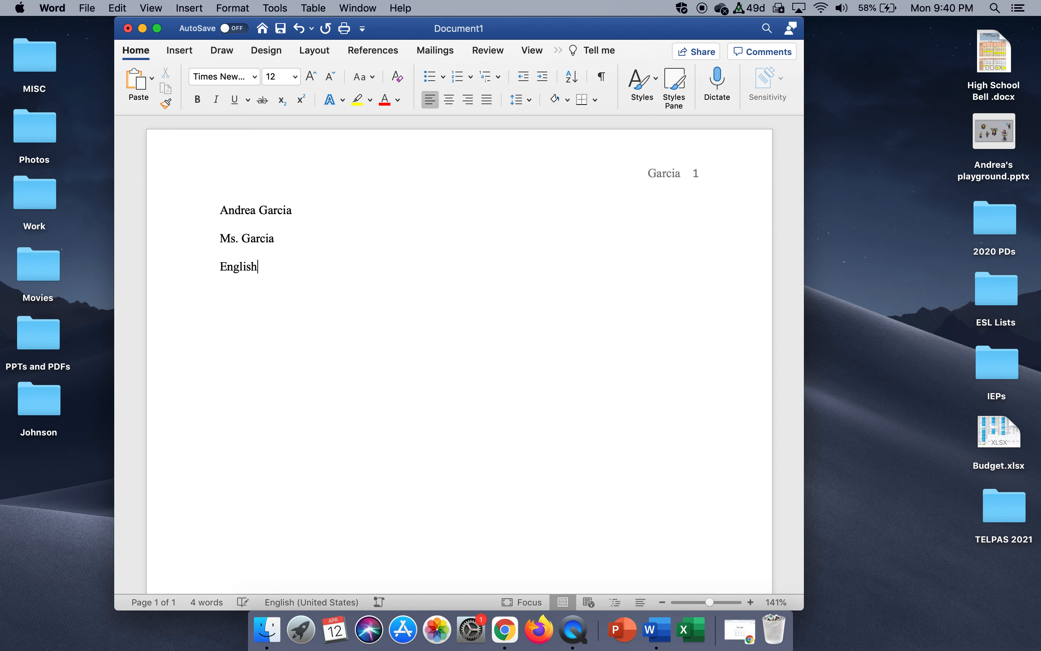
pyautogui.write(' -')
pyautogui.press('BackSpace')
pyautogui.press('BackSpace')
pyautogui.write('II - 5')
pyautogui.press('BackSpace')
pyautogui.write('5')
pyautogui.press('Return')
# Type the date '12 April 2021' and add a centered 'Title' line
pyautogui.write('12 April ')
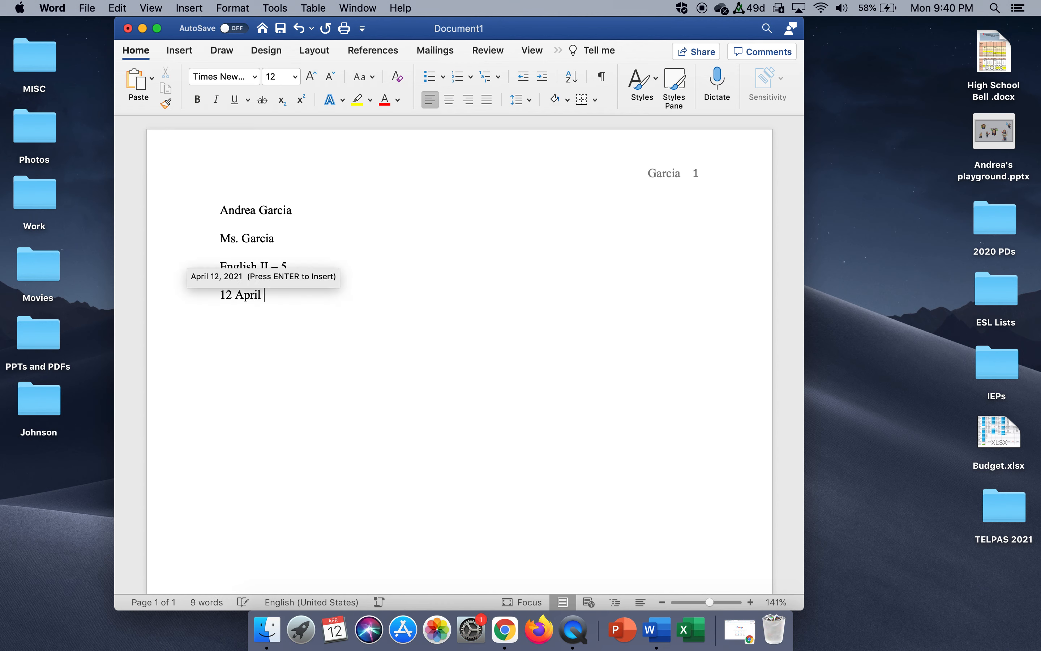
pyautogui.write('2021')
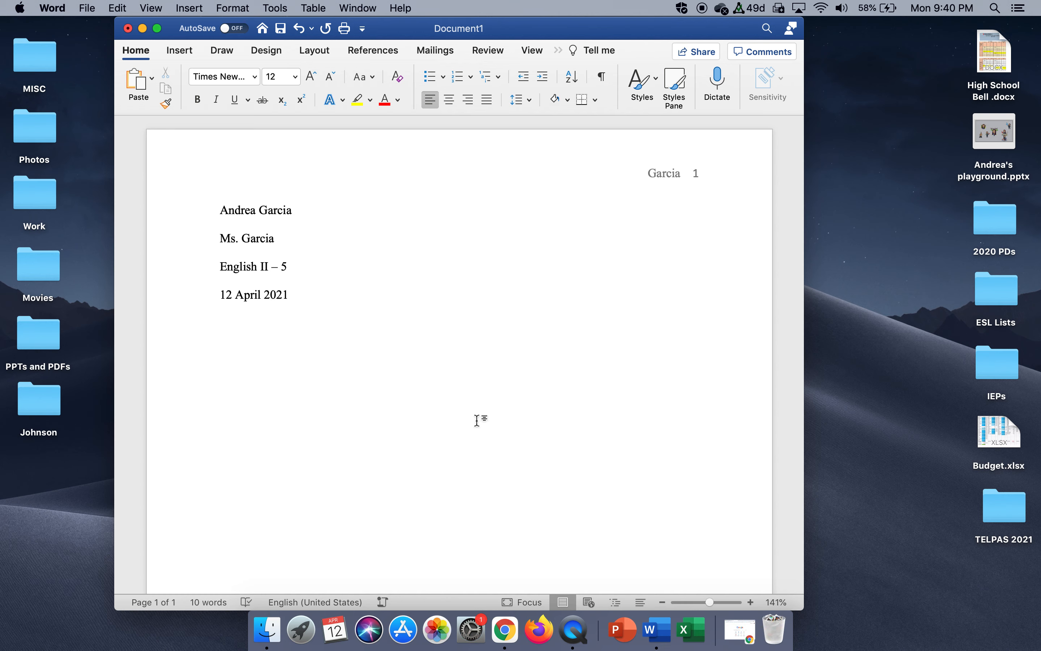
pyautogui.click(450, 101)
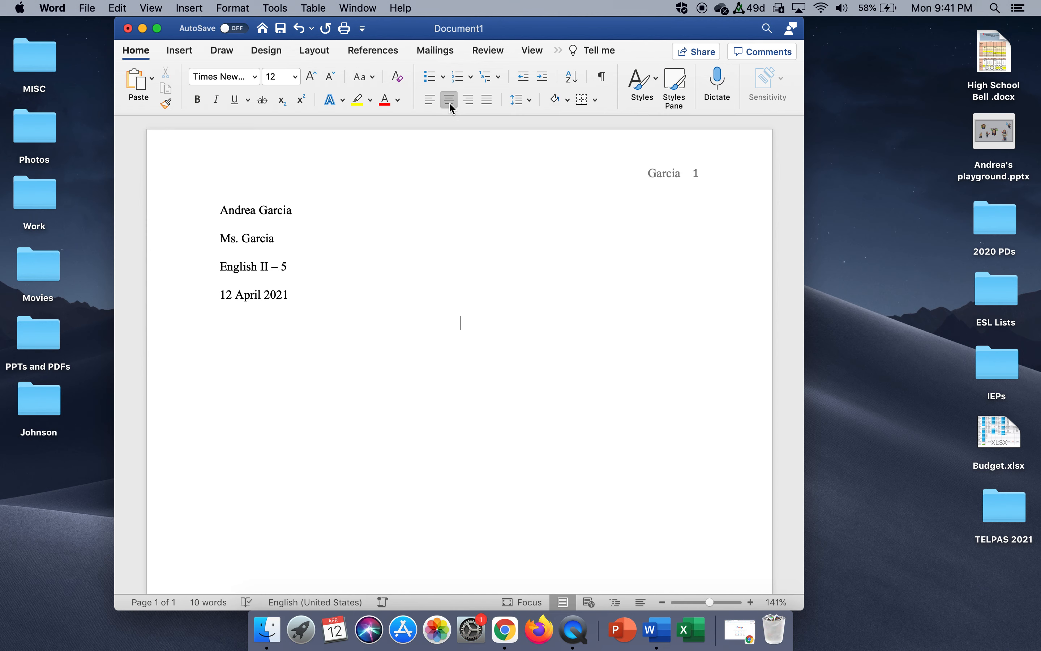
pyautogui.write('Title')
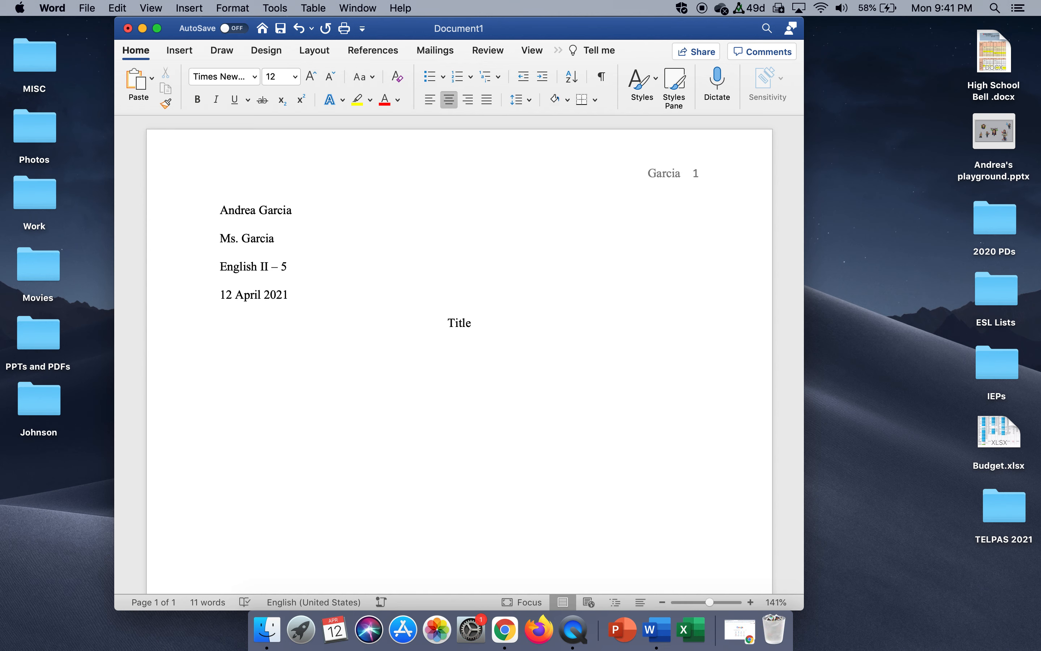
# Start an indented first body paragraph reading 'This is where you will type.'
pyautogui.press('Return')
pyautogui.press('Tab')
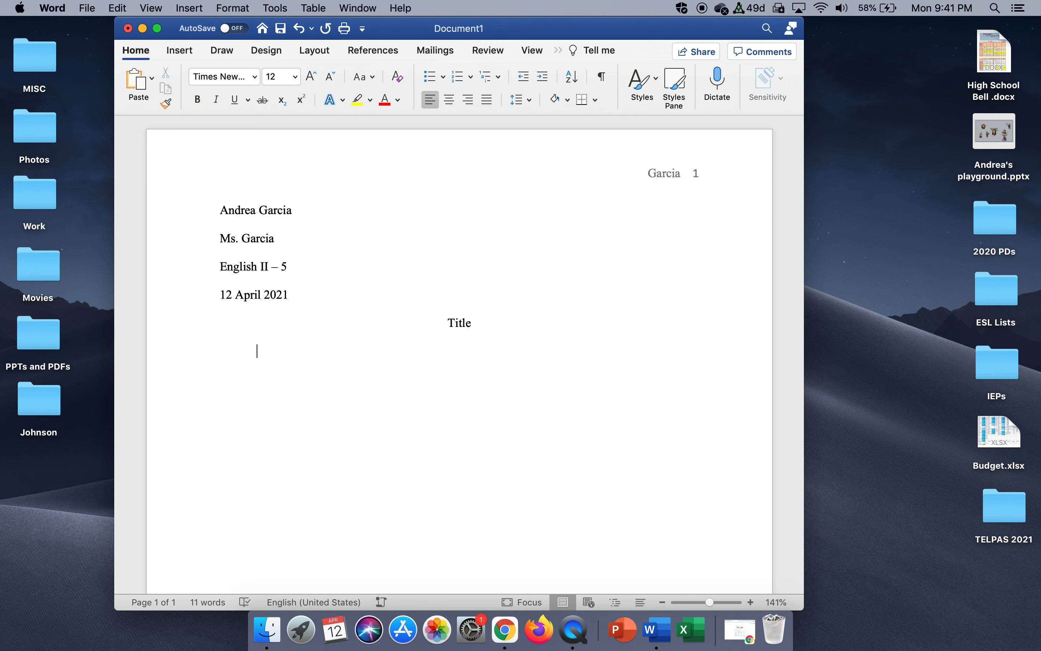
pyautogui.write('This is where you will type.')
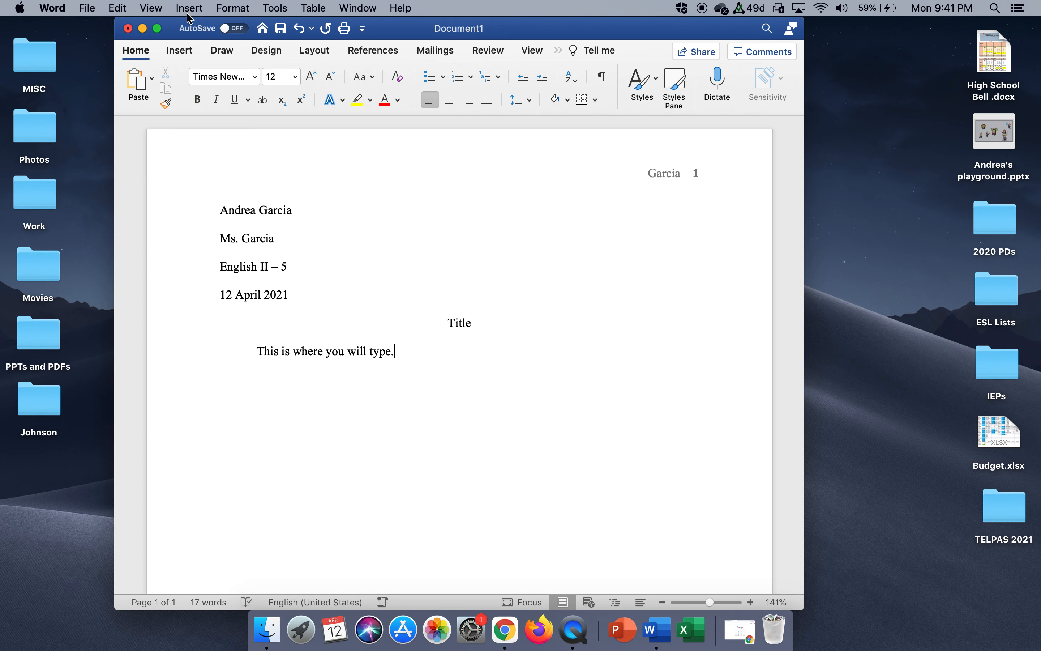
# Save the paper to the Desktop as 'Test document' and minimize the Word window
pyautogui.click(88, 8)
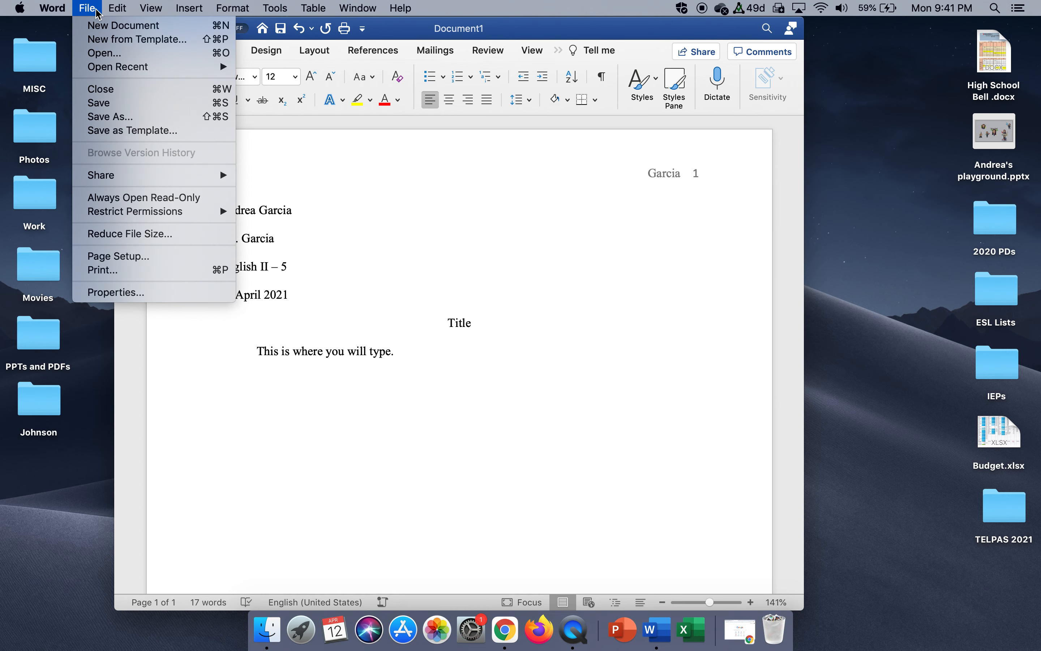
pyautogui.click(287, 37)
pyautogui.click(287, 35)
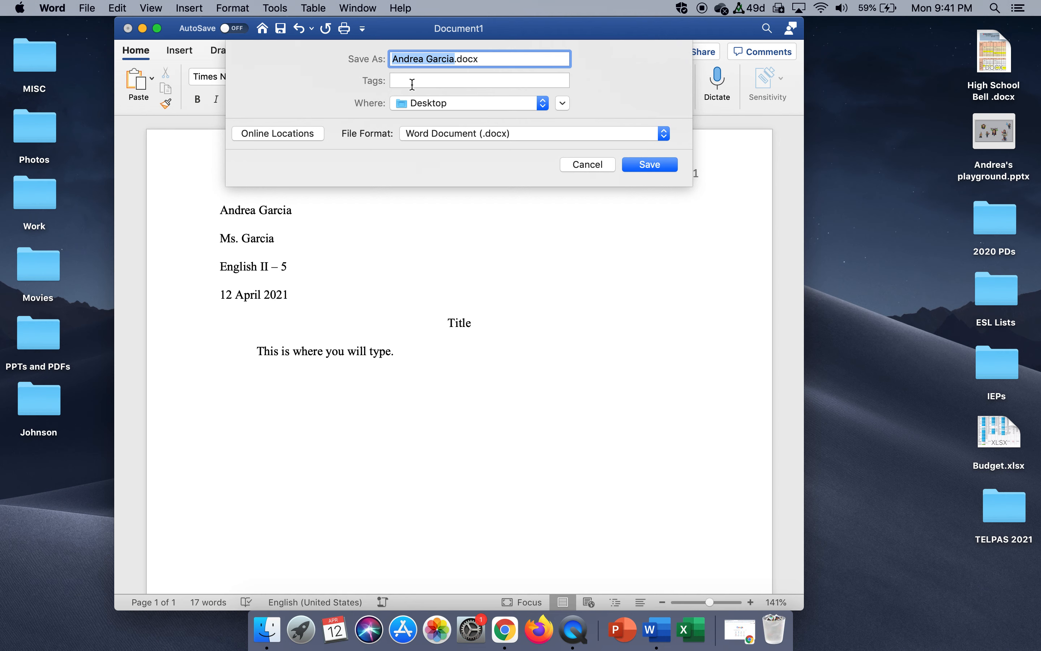
pyautogui.write('Test document')
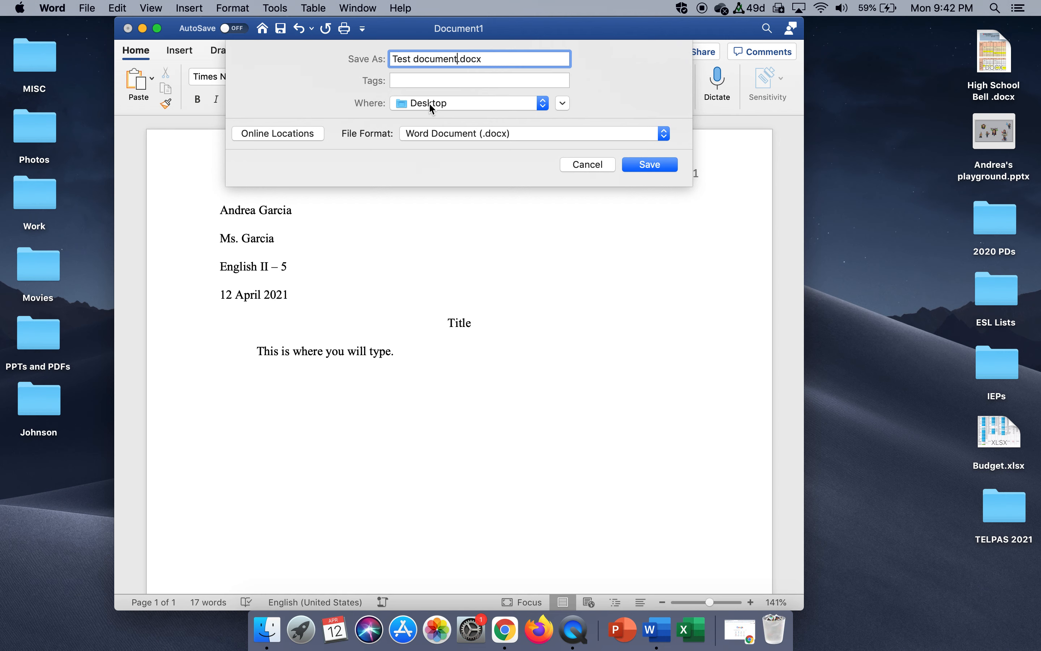
pyautogui.click(656, 165)
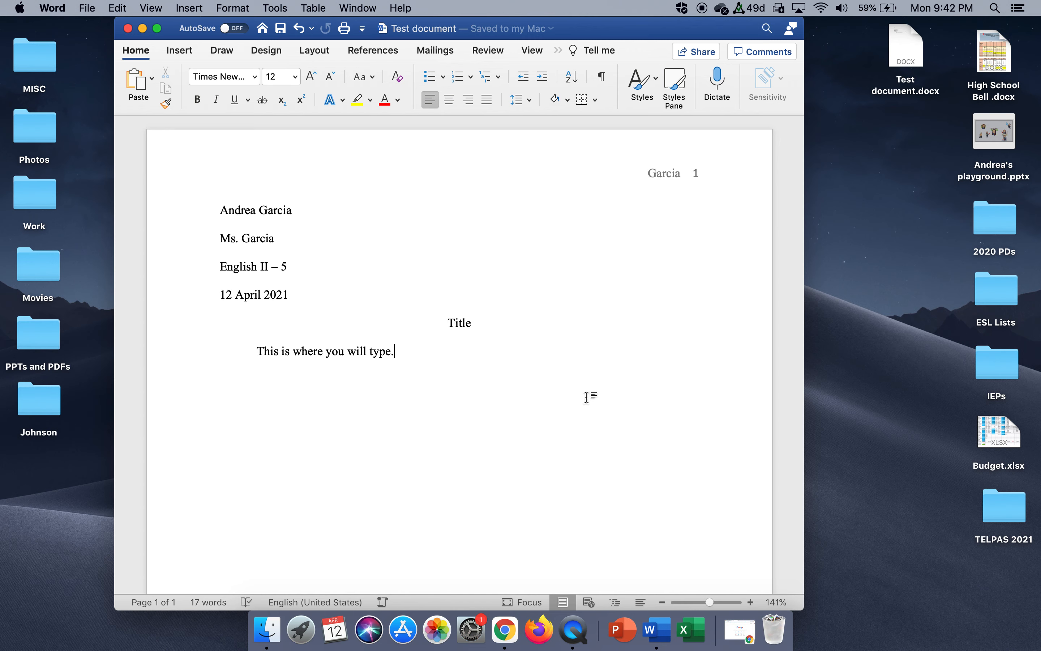
pyautogui.click(142, 29)
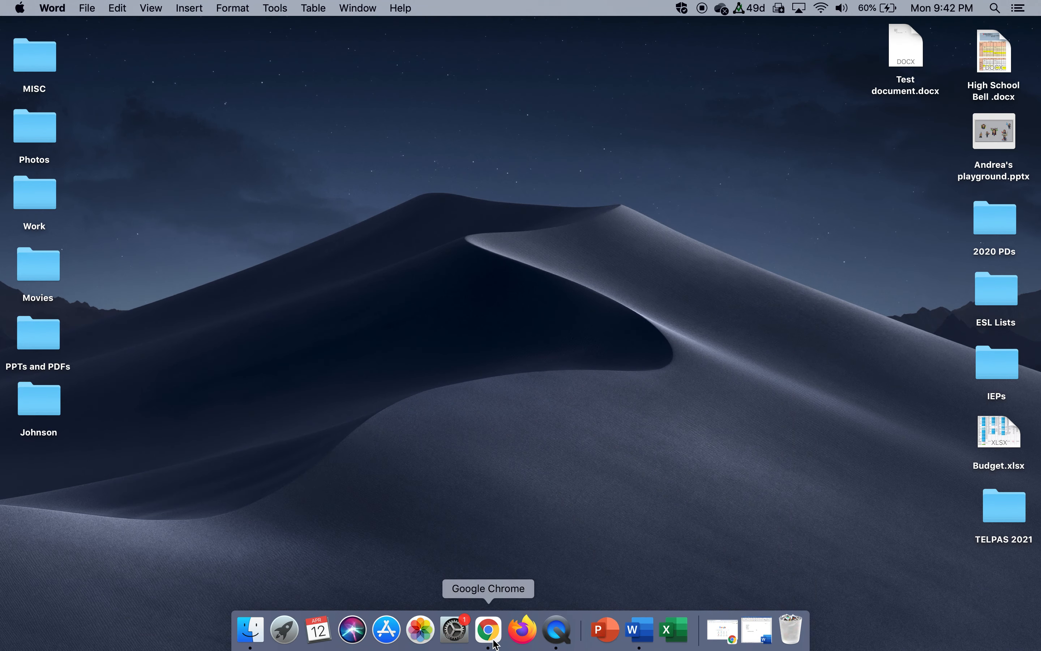
# From Chrome's Office Home page, open Word and create a new blank document
pyautogui.click(498, 630)
pyautogui.click(107, 35)
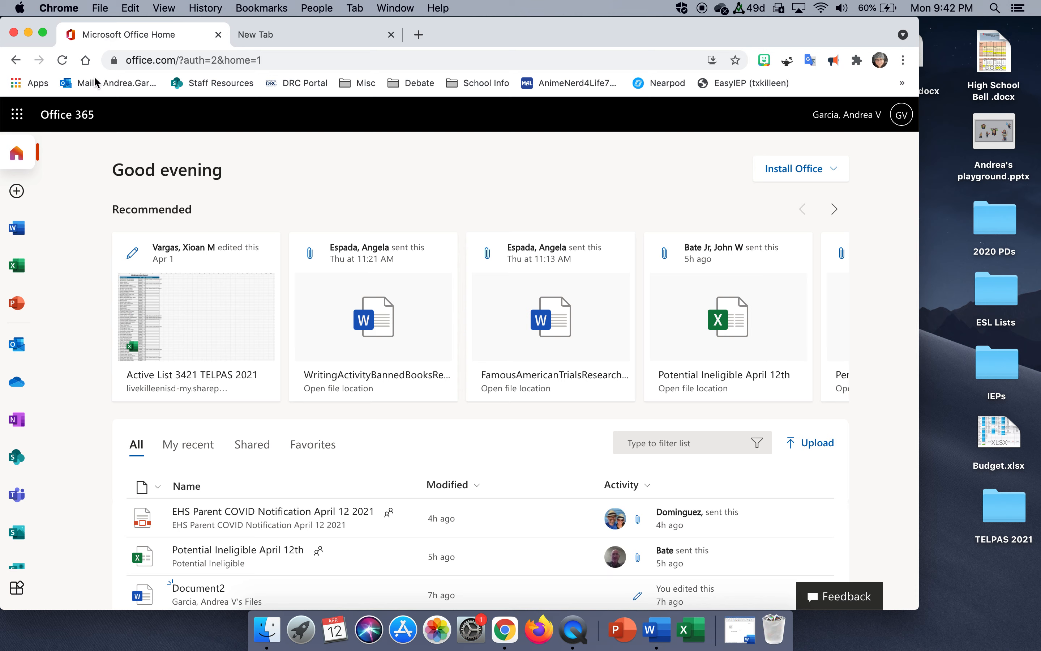
pyautogui.click(18, 228)
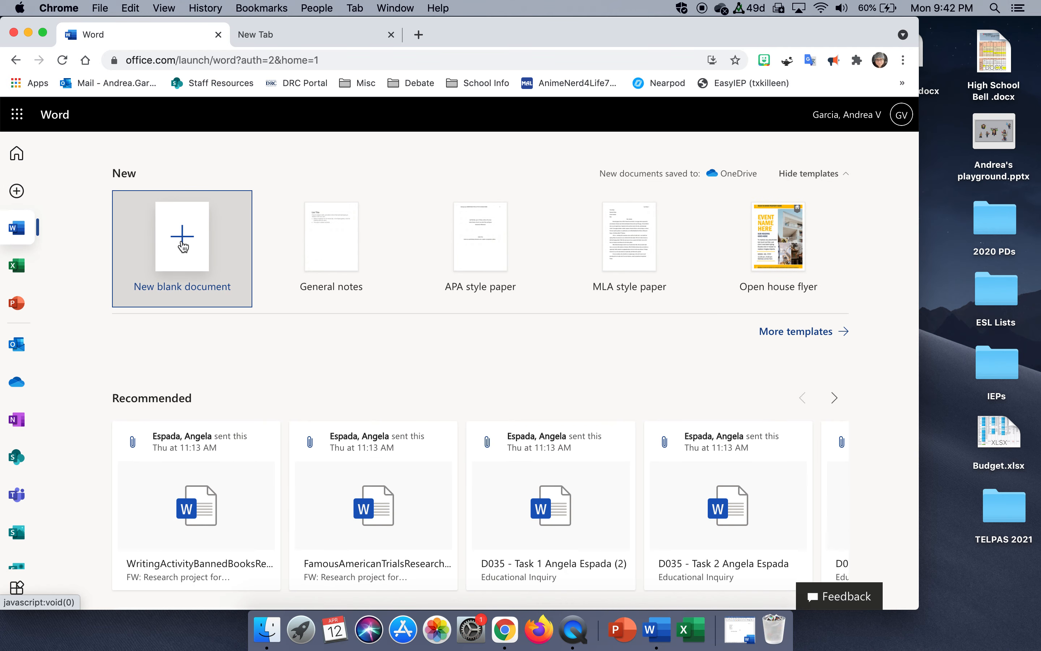
pyautogui.click(183, 240)
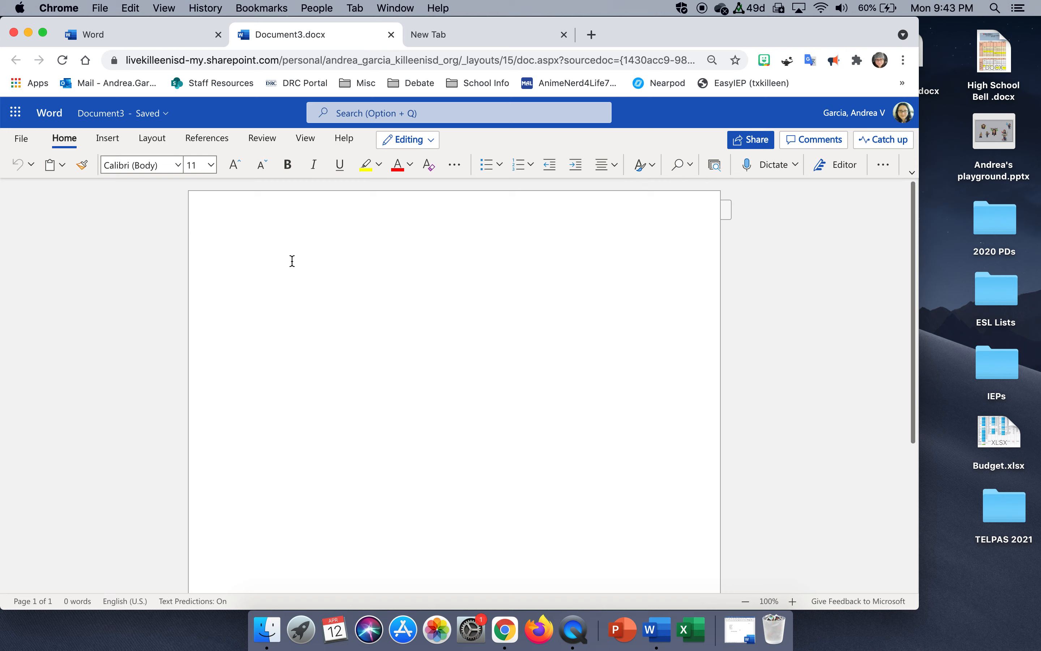
# Open the page header, set it to Times New Roman 12, and type the author's surname
pyautogui.click(108, 145)
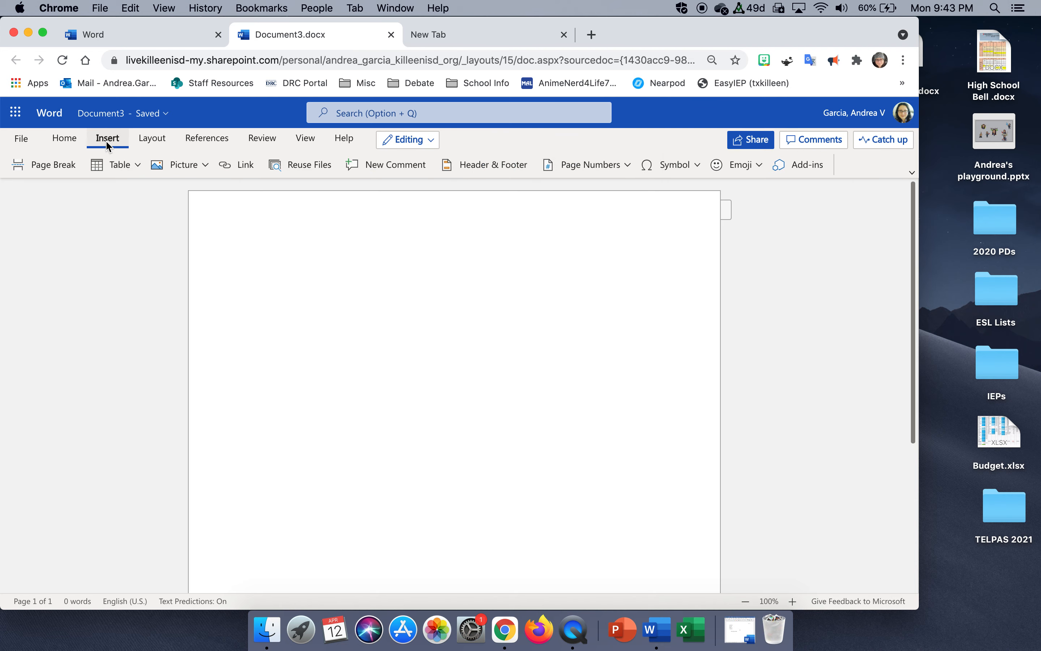
pyautogui.click(495, 165)
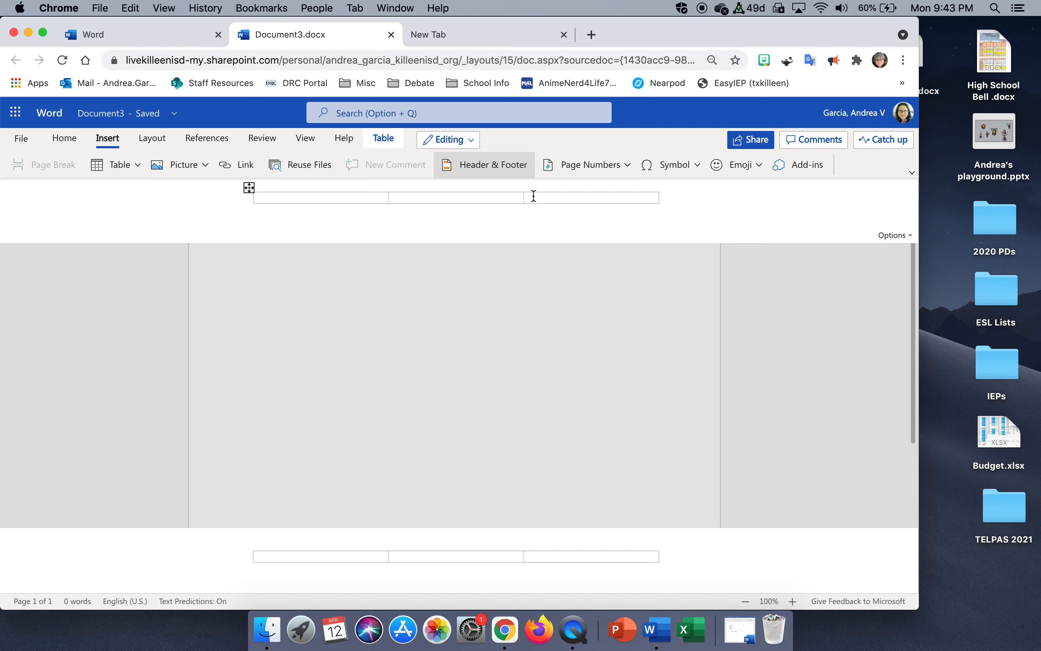
pyautogui.click(65, 142)
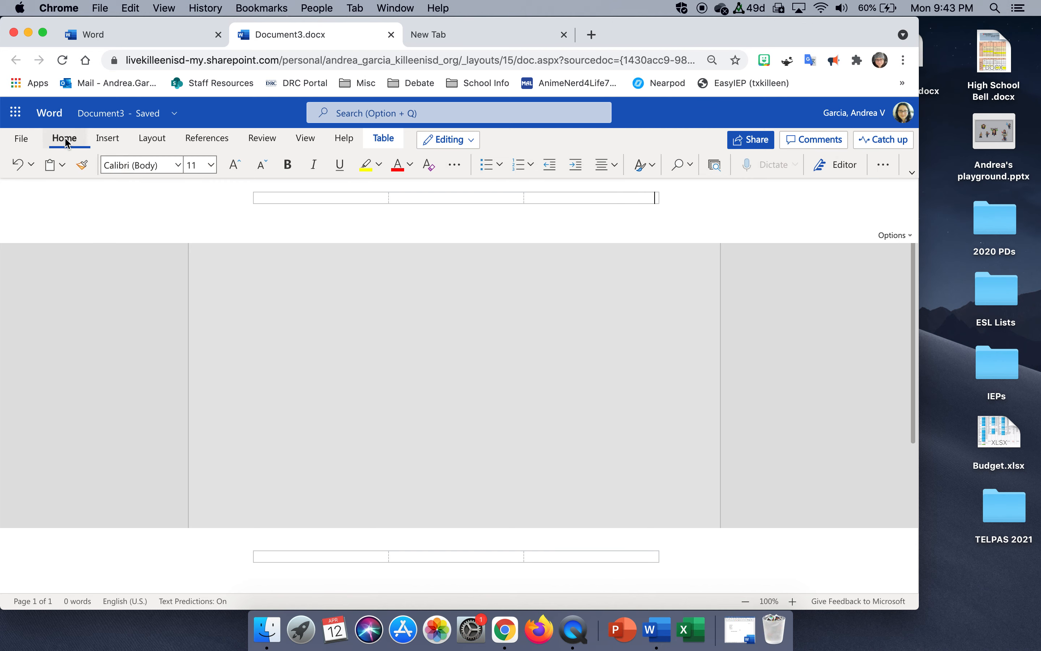
pyautogui.click(179, 165)
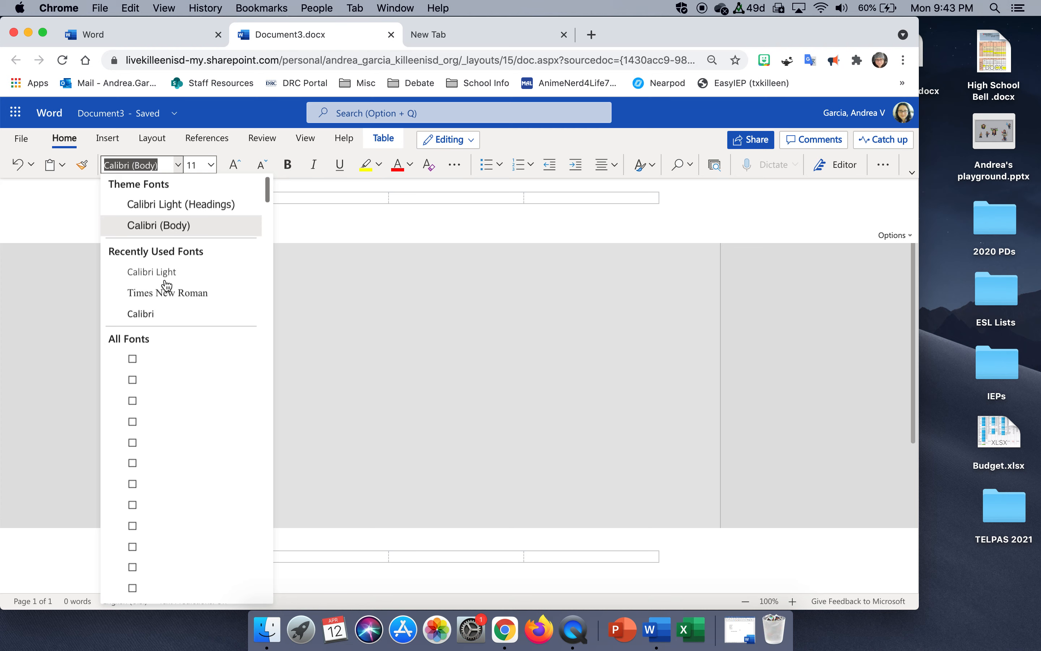
pyautogui.click(167, 293)
pyautogui.click(210, 165)
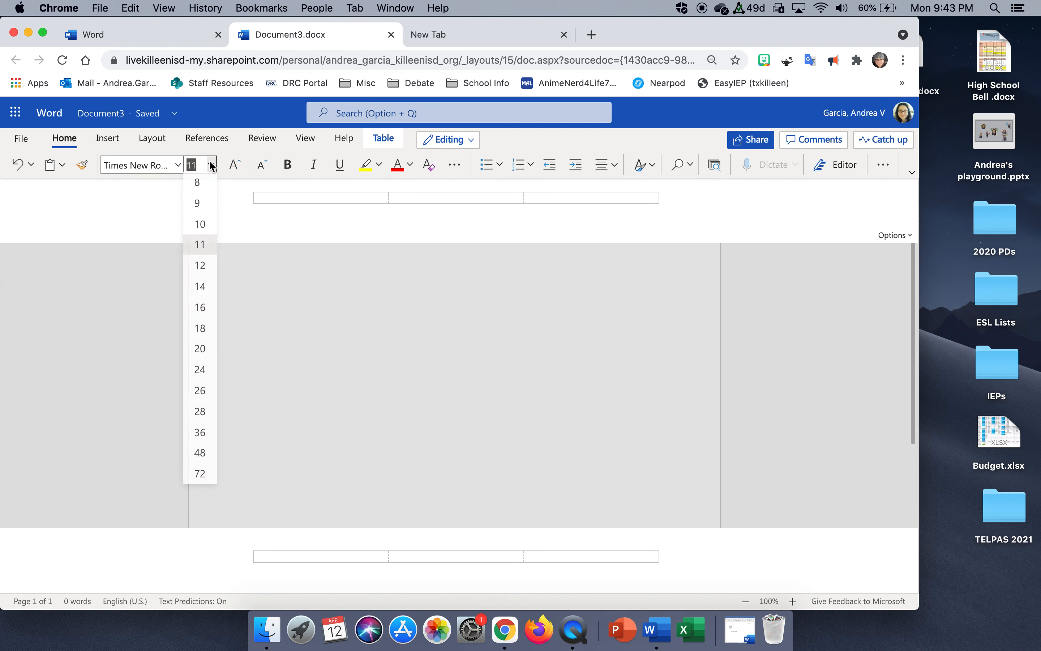
pyautogui.click(208, 269)
pyautogui.write('Garcia')
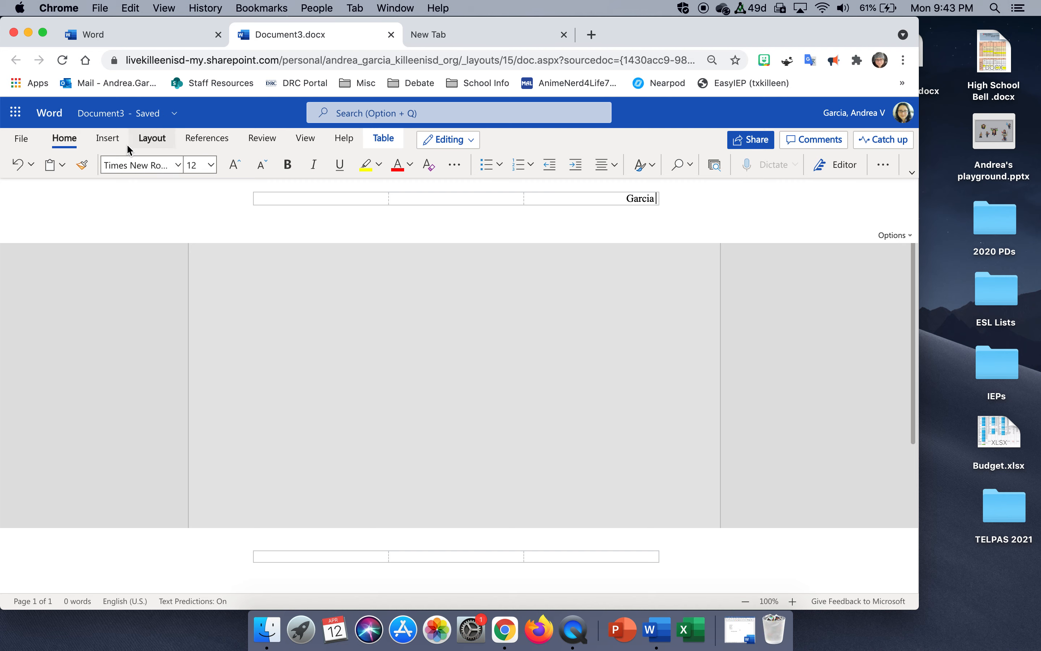
# Add a top-right page number to the header and return to the document body
pyautogui.click(116, 140)
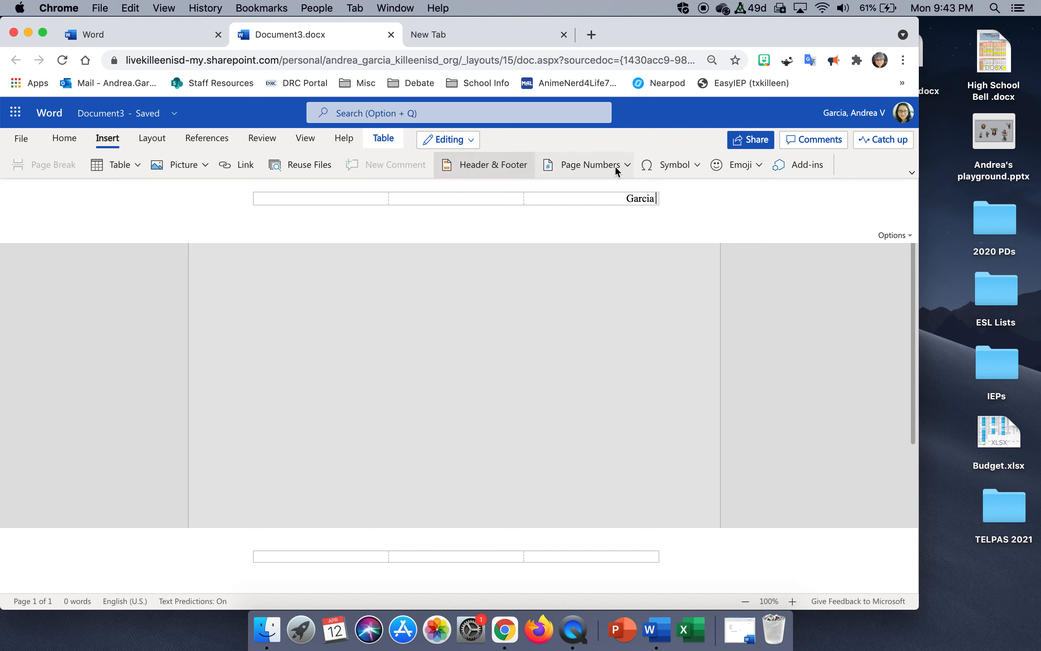
pyautogui.click(625, 165)
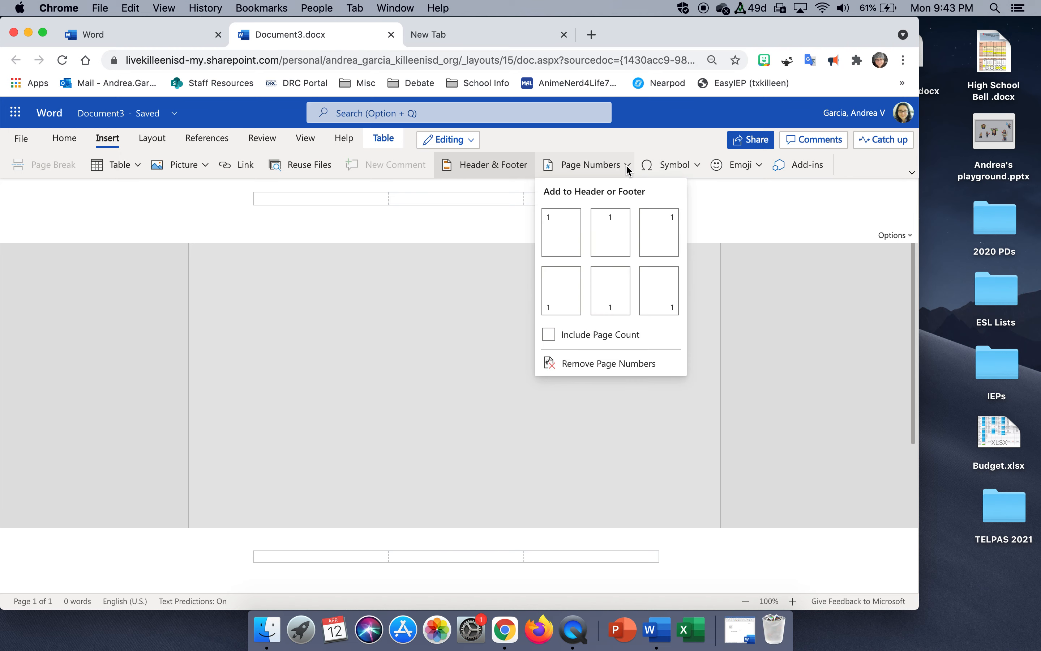
pyautogui.click(673, 240)
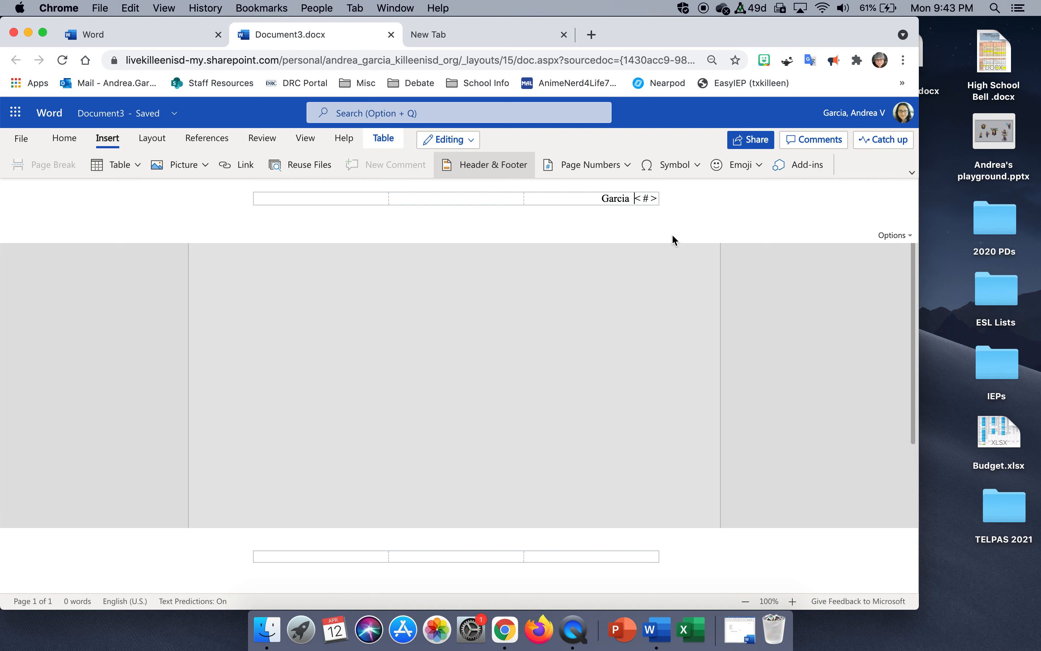
pyautogui.click(623, 267)
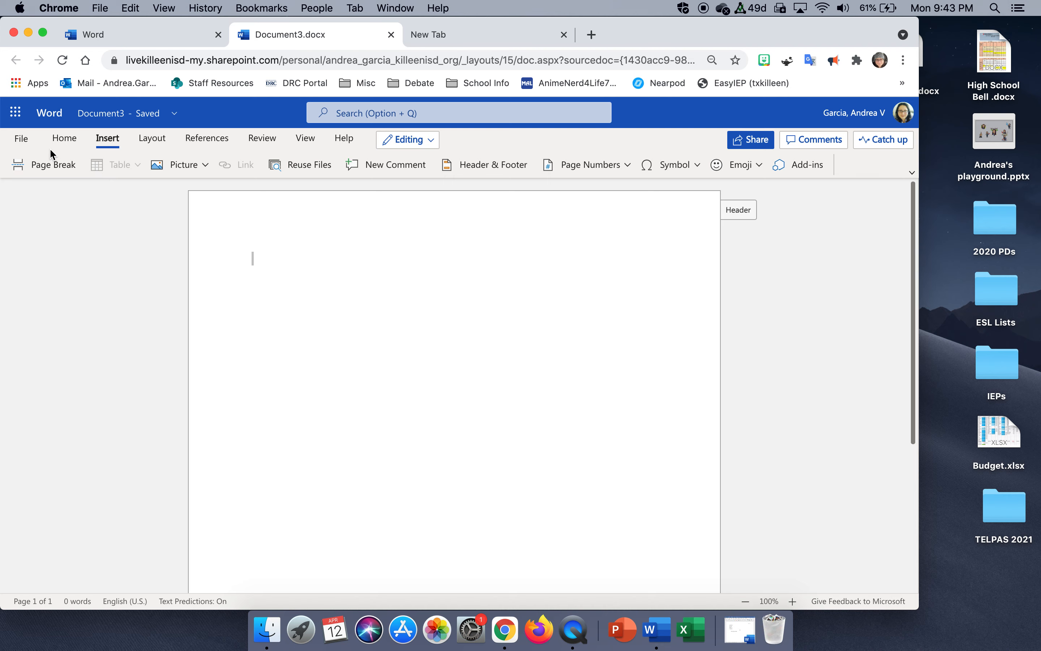
# Set the body font to Times New Roman, size 12
pyautogui.click(63, 145)
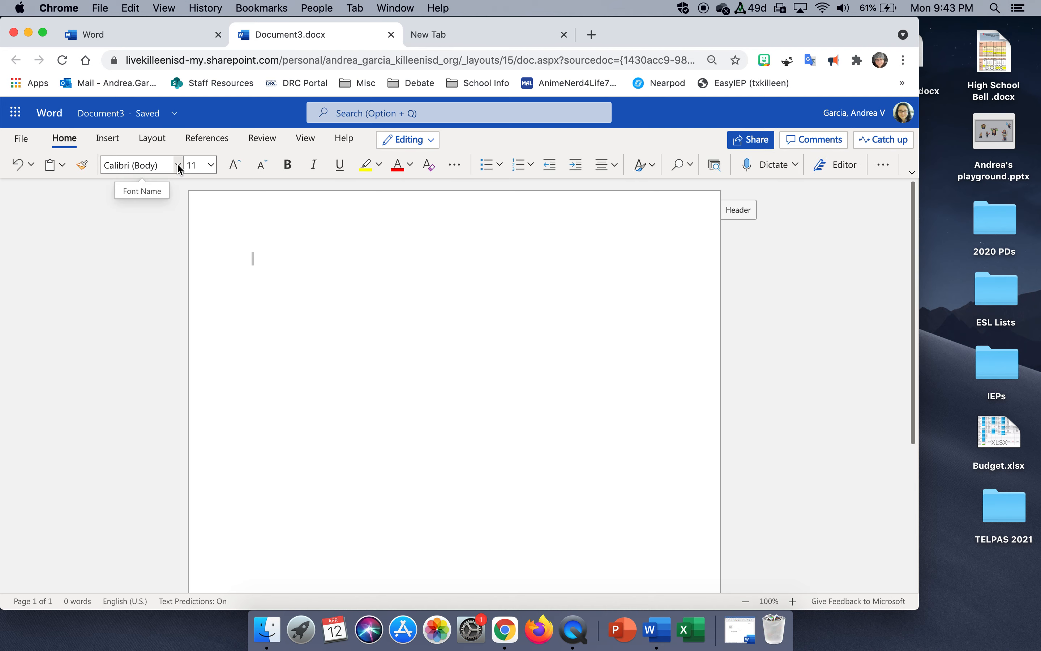
pyautogui.click(179, 166)
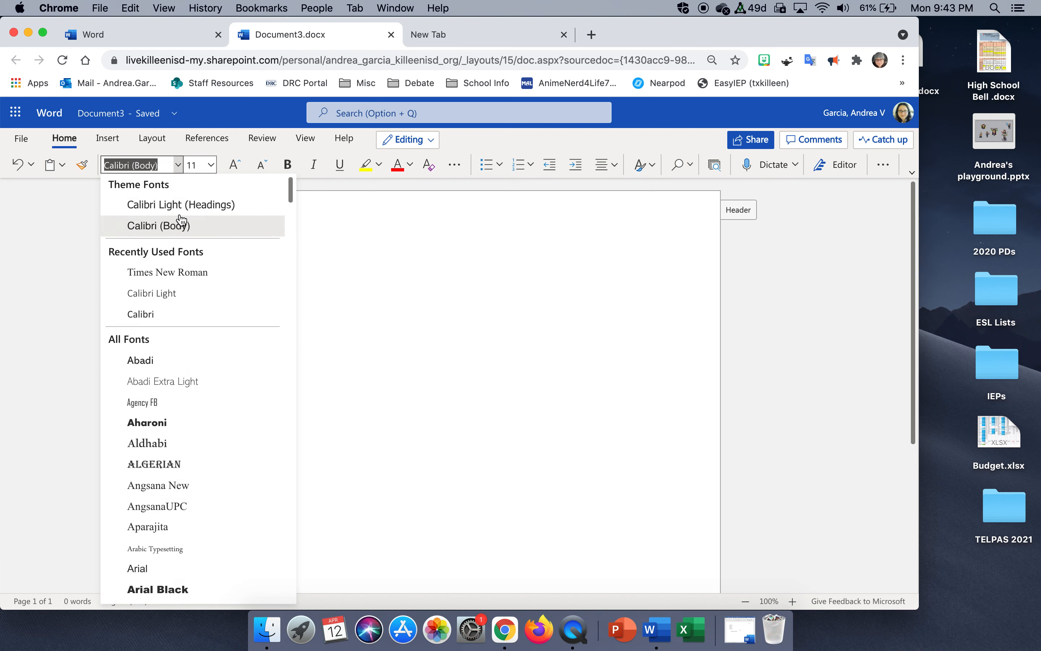
pyautogui.click(180, 272)
pyautogui.click(211, 165)
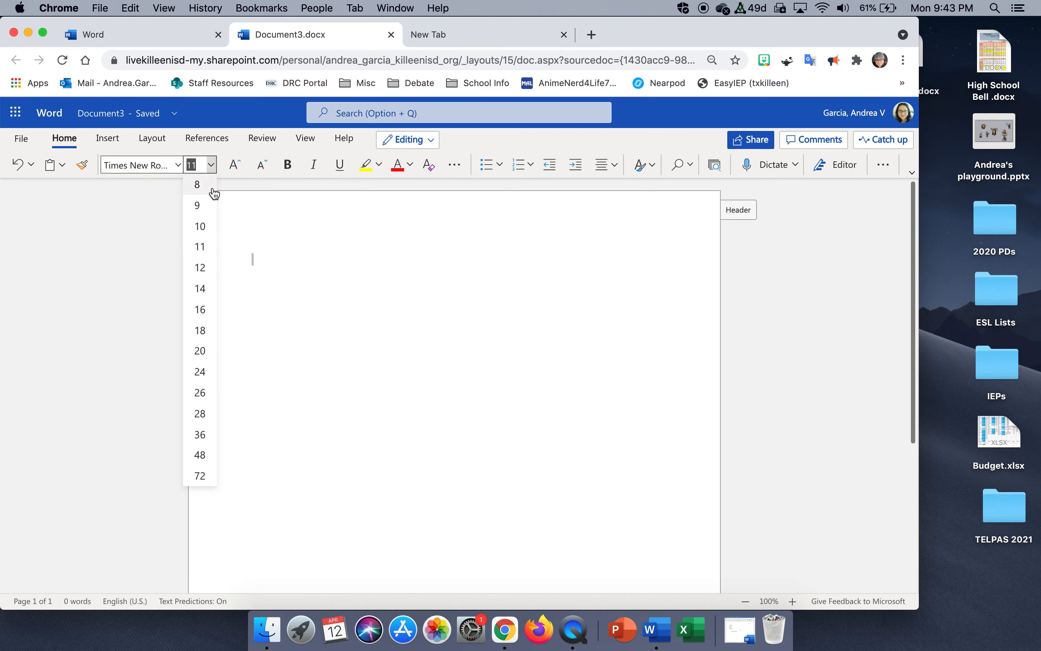
pyautogui.click(210, 270)
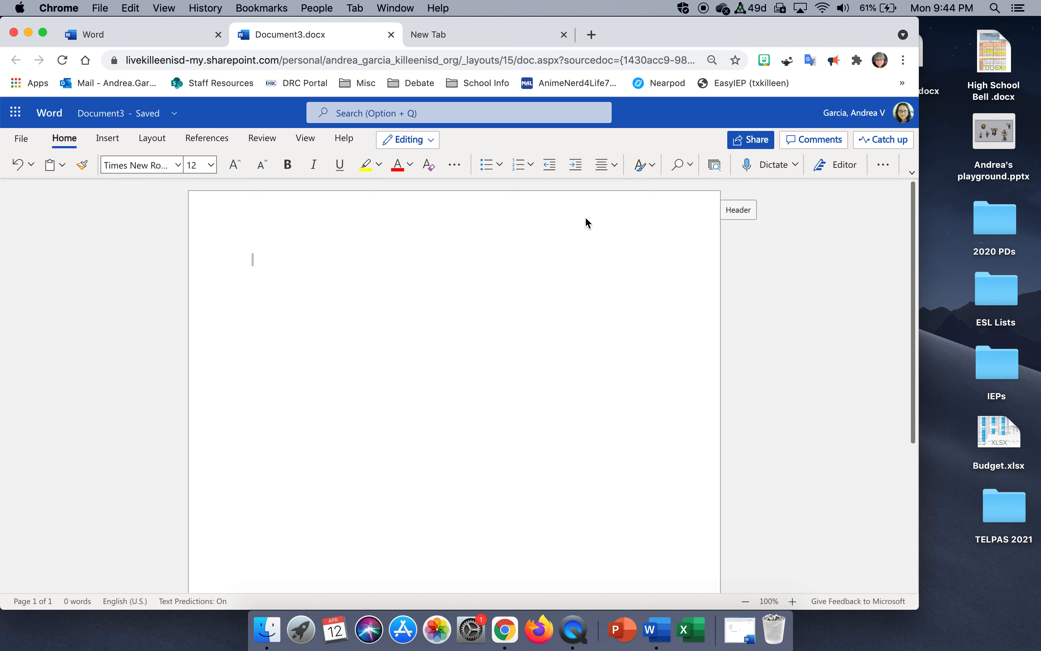
# Apply double (2.0) line spacing to the body
pyautogui.click(615, 167)
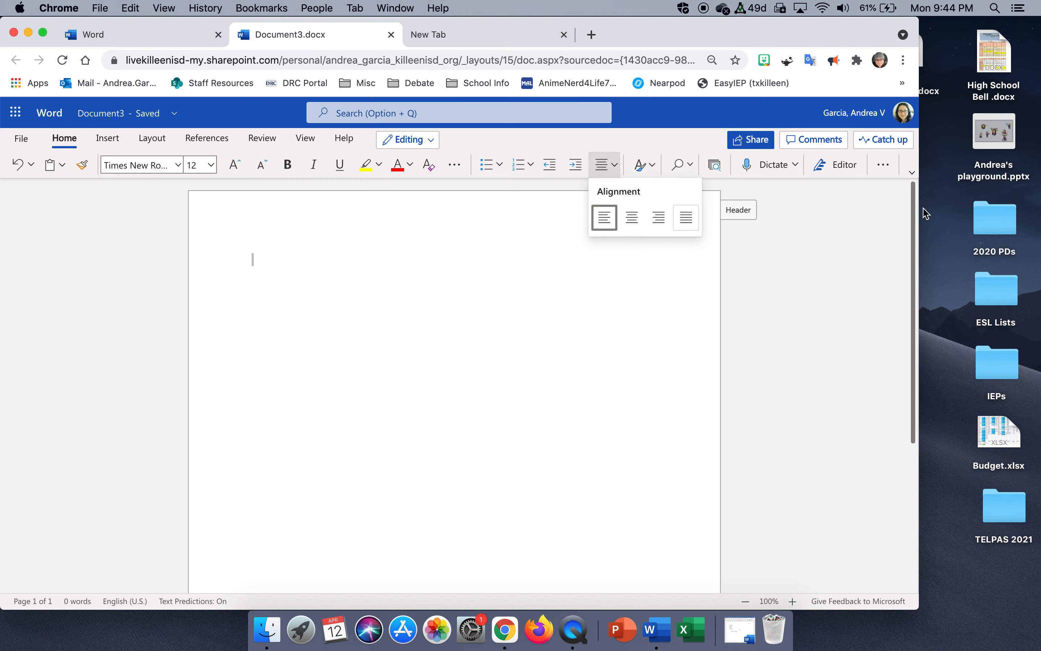
pyautogui.click(884, 166)
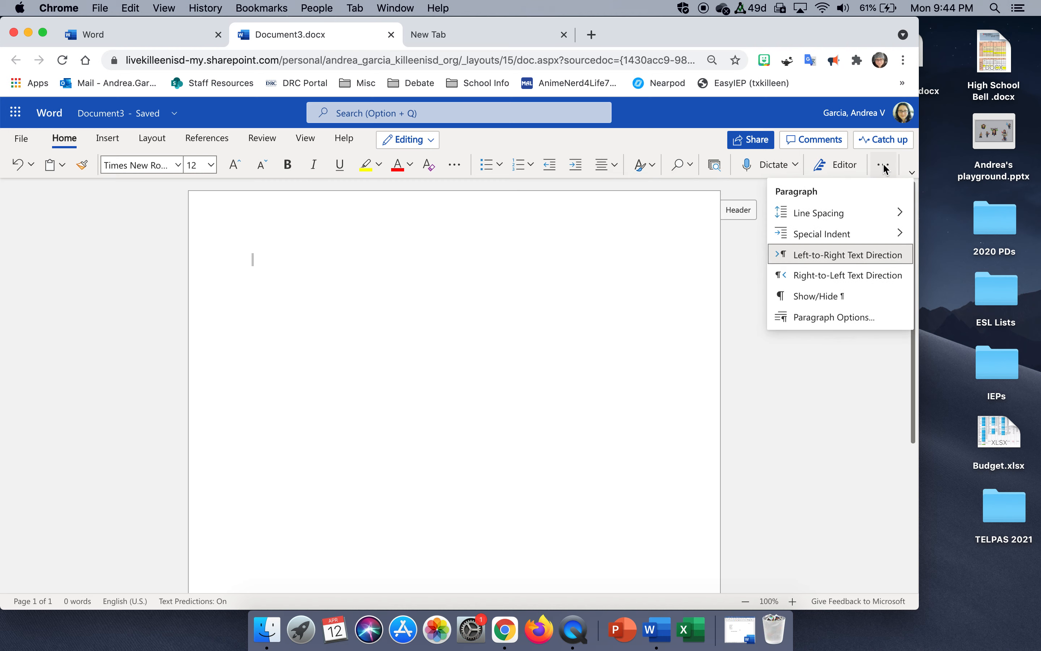
pyautogui.moveTo(844, 212)
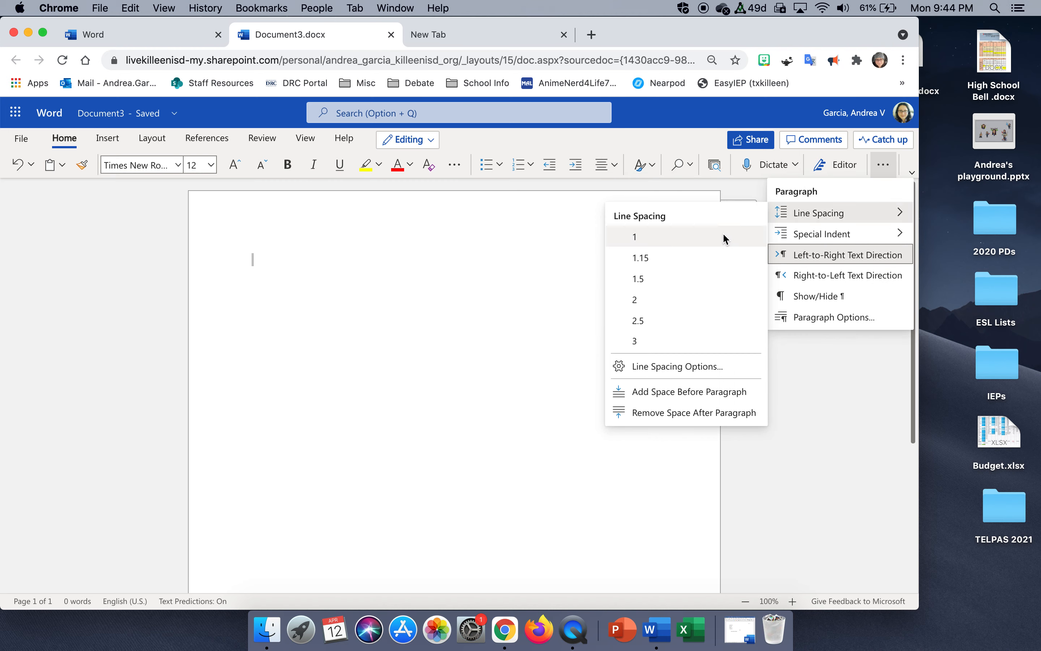
pyautogui.click(718, 297)
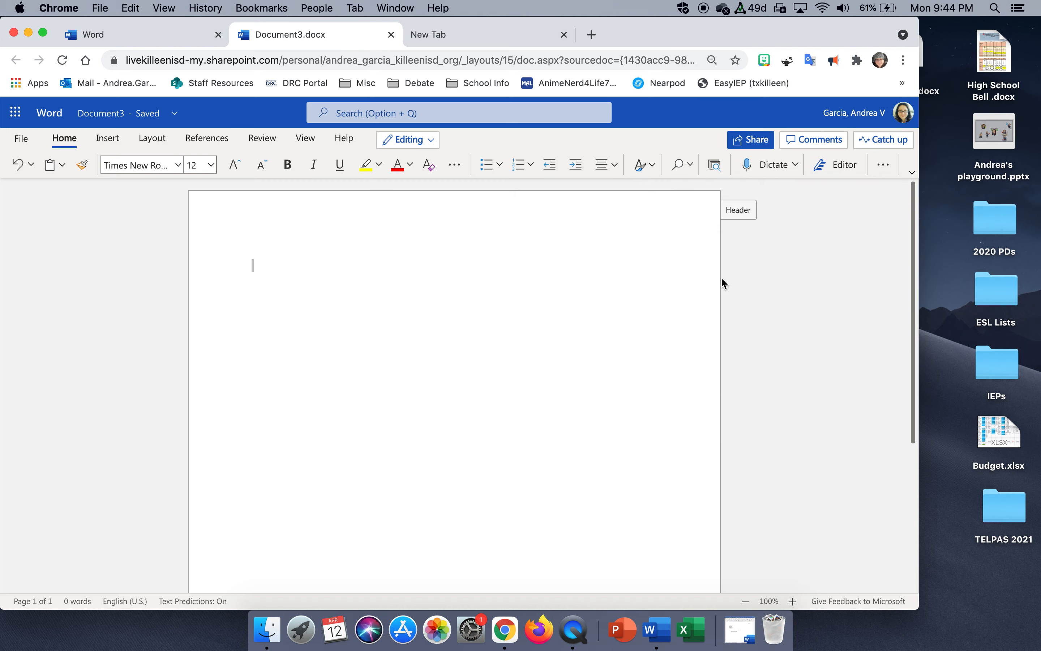
# In Paragraph settings, lower Spacing After to 0 pt and confirm
pyautogui.click(886, 167)
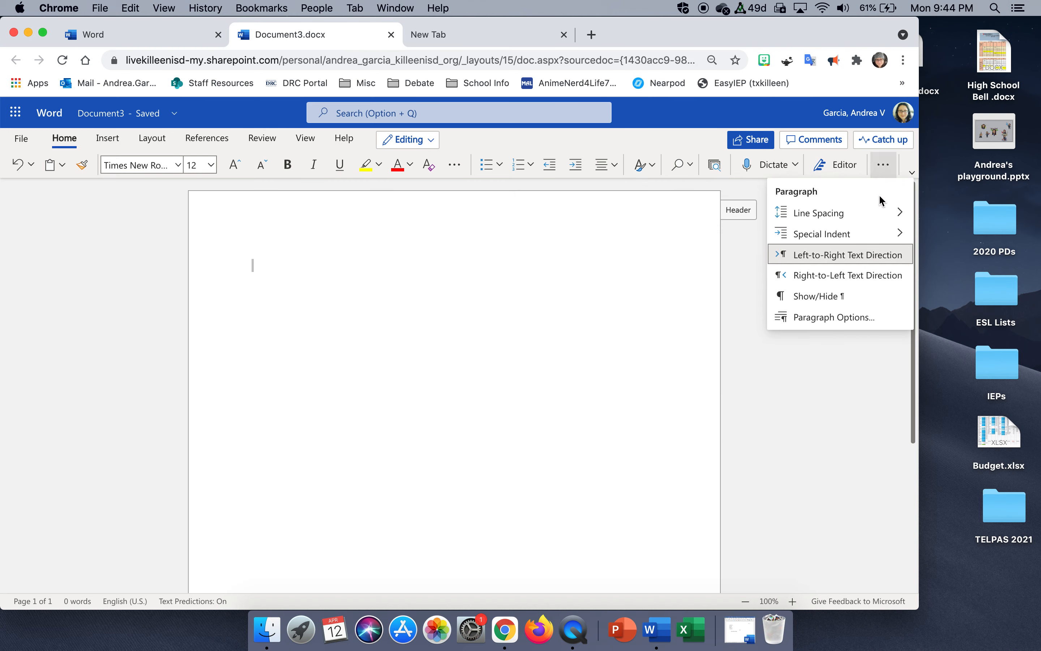
pyautogui.moveTo(883, 219)
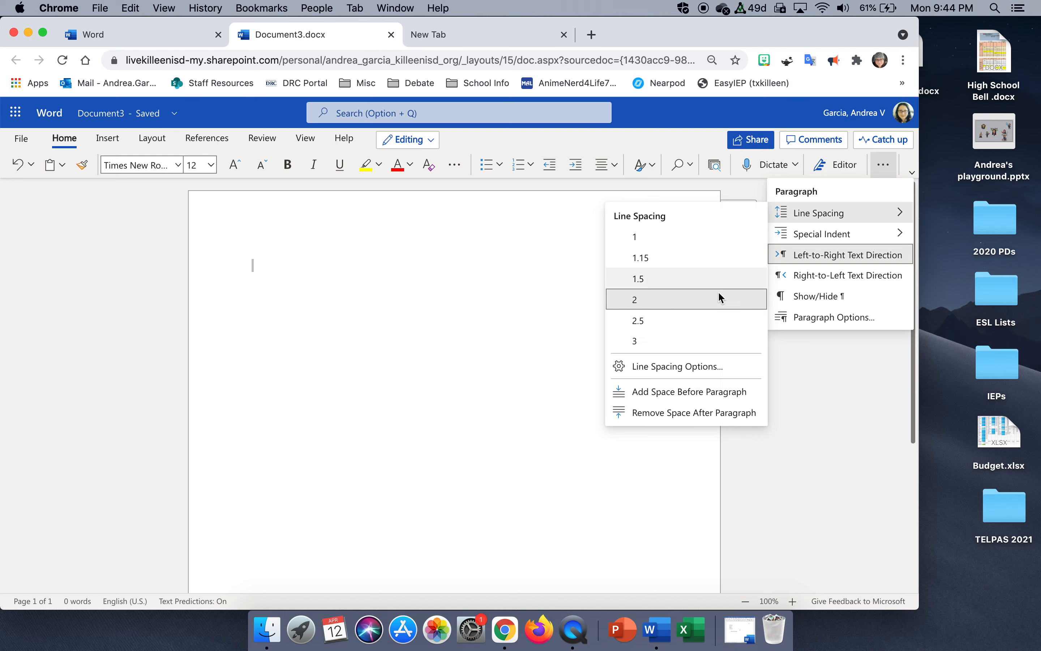
pyautogui.click(708, 364)
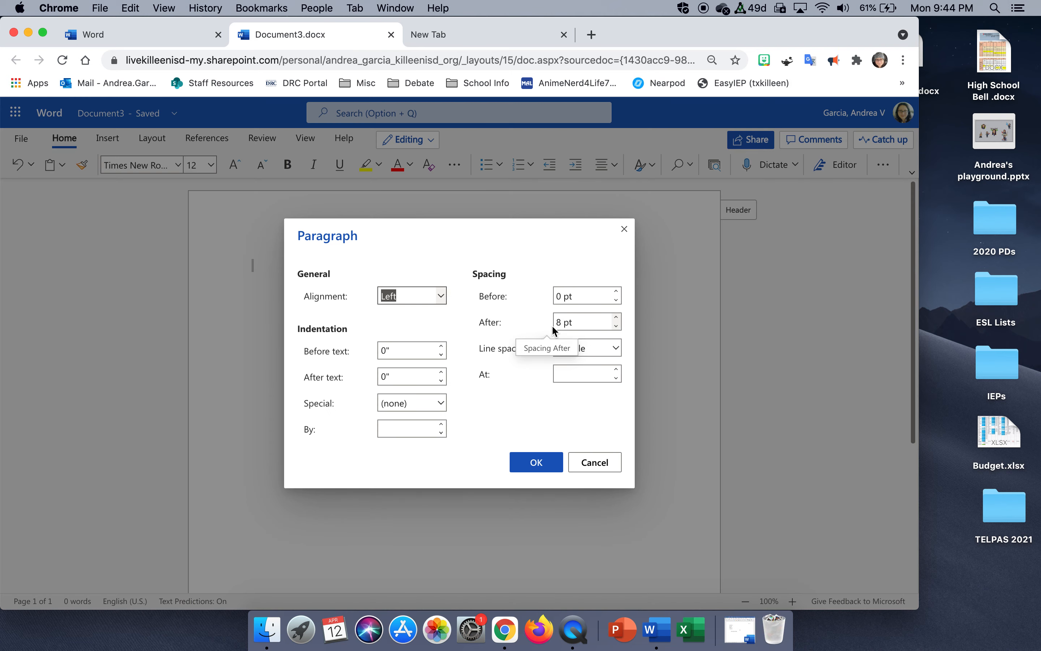
pyautogui.click(618, 327)
pyautogui.click(620, 327)
pyautogui.click(620, 328)
pyautogui.click(620, 327)
pyautogui.click(620, 327)
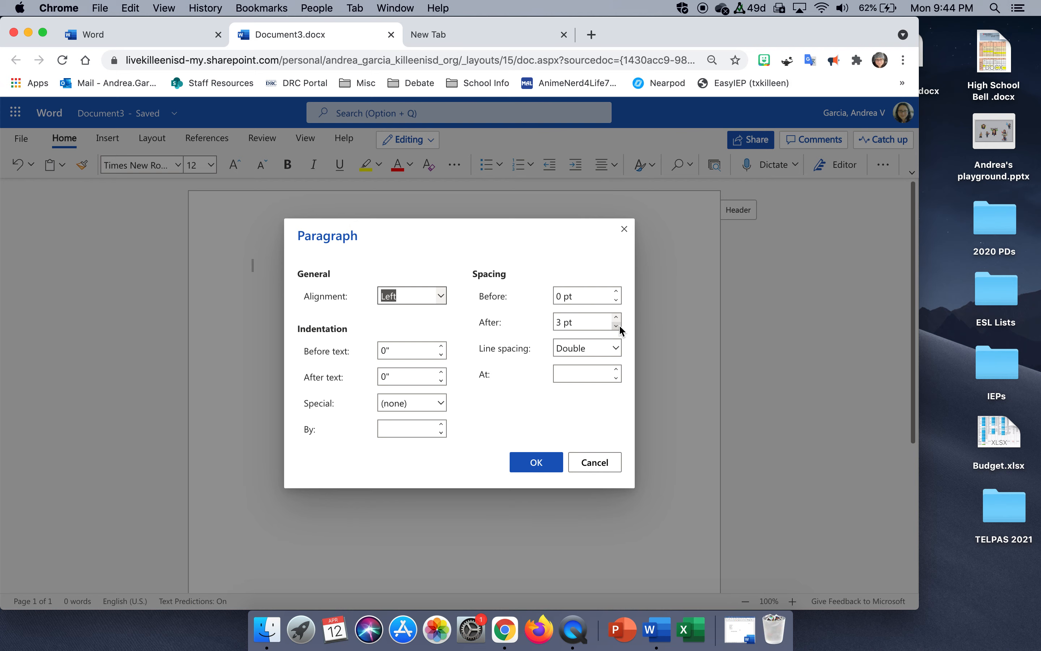
pyautogui.click(620, 327)
pyautogui.click(536, 465)
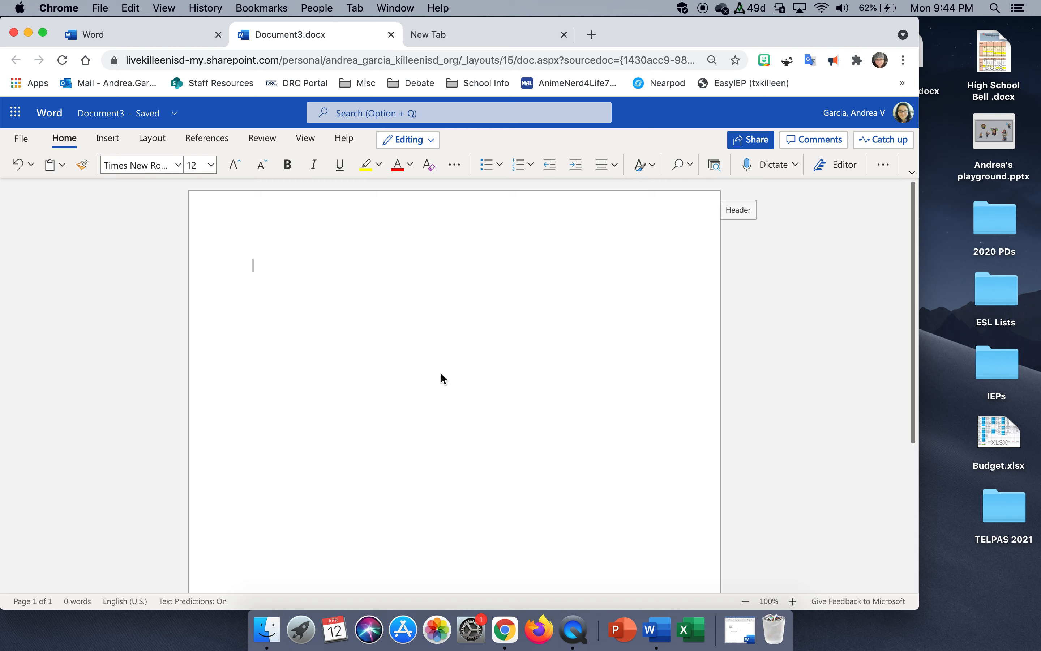
# Type the four heading lines: author's name, teacher's name, English II - 5, 12 April 2021
pyautogui.write('Andrea Garcia')
pyautogui.press('Return')
pyautogui.write('Ms. Ga')
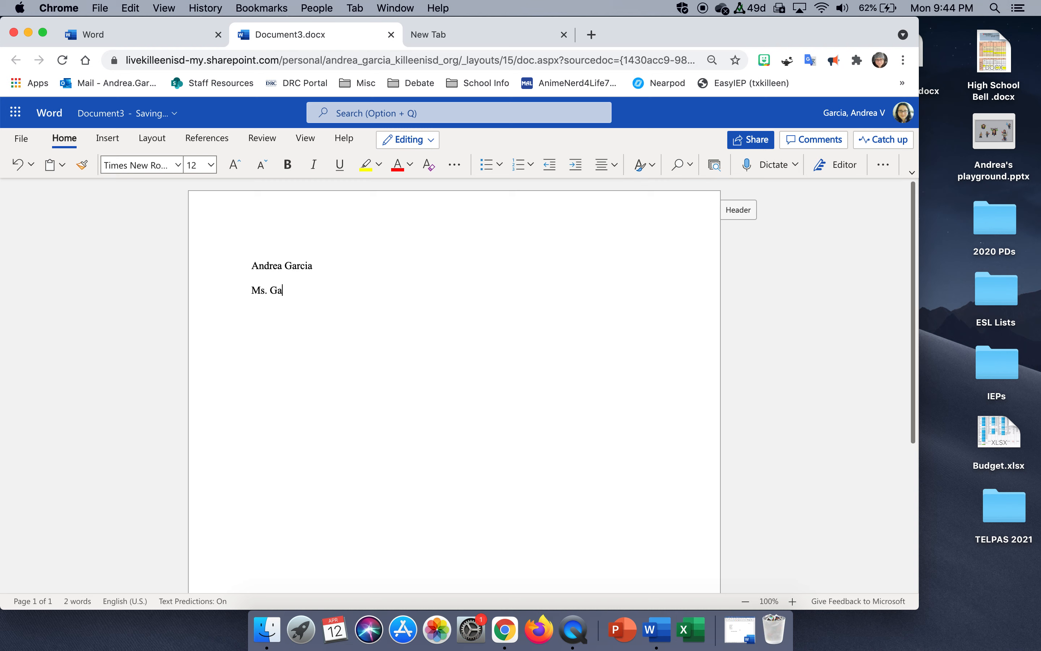
pyautogui.write('rcia')
pyautogui.press('Return')
pyautogui.write('Eng')
pyautogui.press('BackSpace')
pyautogui.press('BackSpace')
pyautogui.write('nglish ')
pyautogui.write('II -')
pyautogui.write(' 5')
pyautogui.press('Return')
pyautogui.write('12 APri')
pyautogui.press('BackSpace')
pyautogui.press('BackSpace')
pyautogui.press('BackSpace')
pyautogui.write('pril 2021')
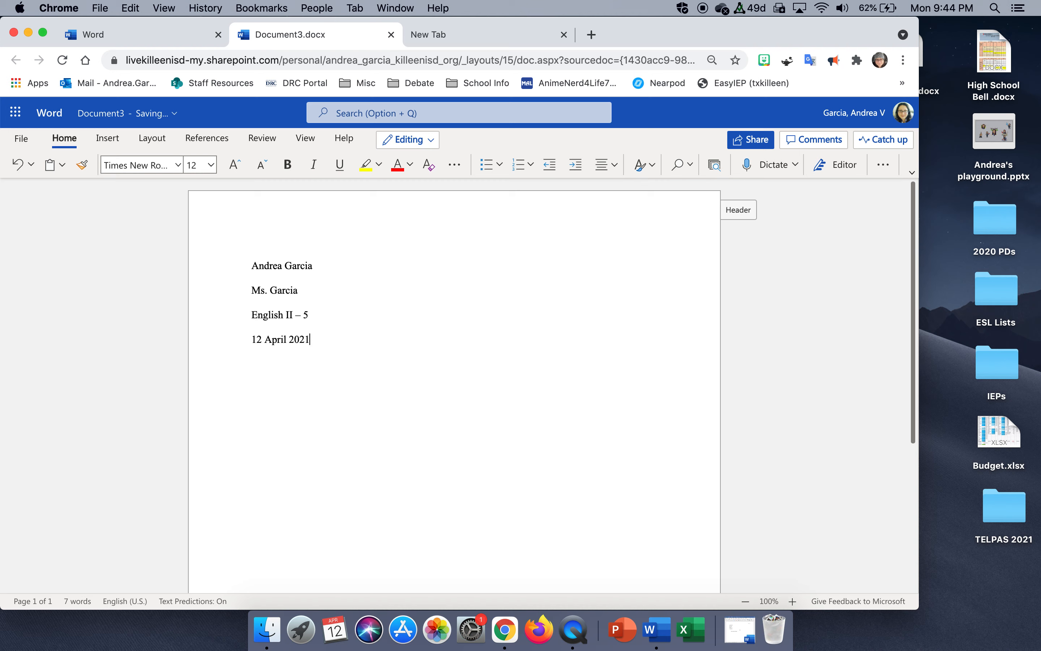
pyautogui.press('Return')
# Add a centred 'Title', then a left-aligned line 'This is where you start typing your paper.'
pyautogui.click(615, 164)
pyautogui.click(630, 215)
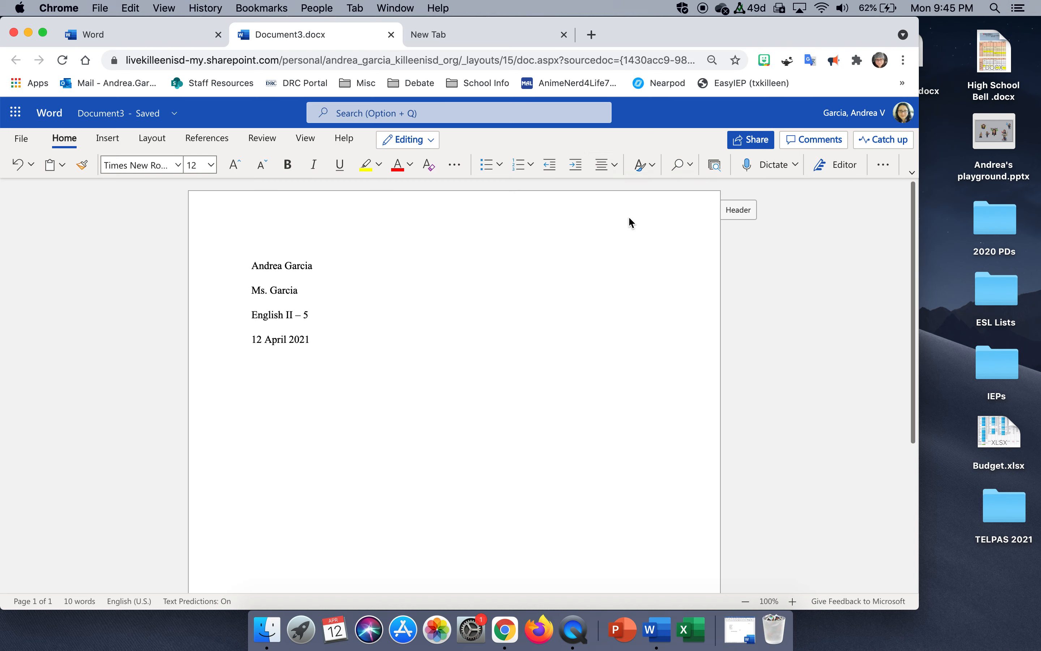
pyautogui.write('Title')
pyautogui.press('Return')
pyautogui.click(602, 165)
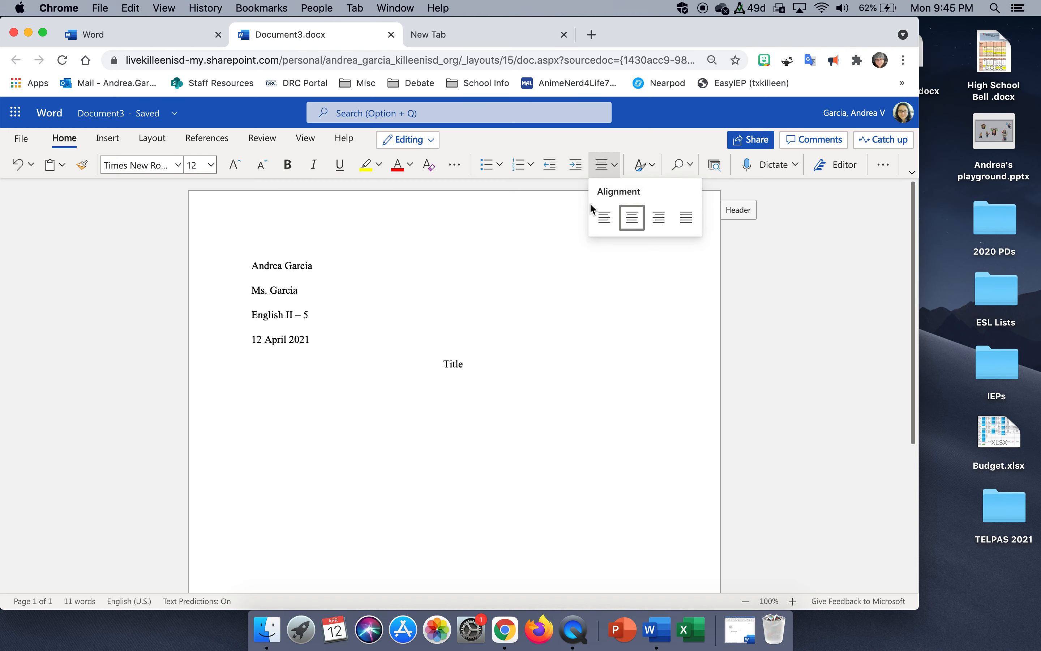
pyautogui.click(602, 217)
pyautogui.write('This is where ')
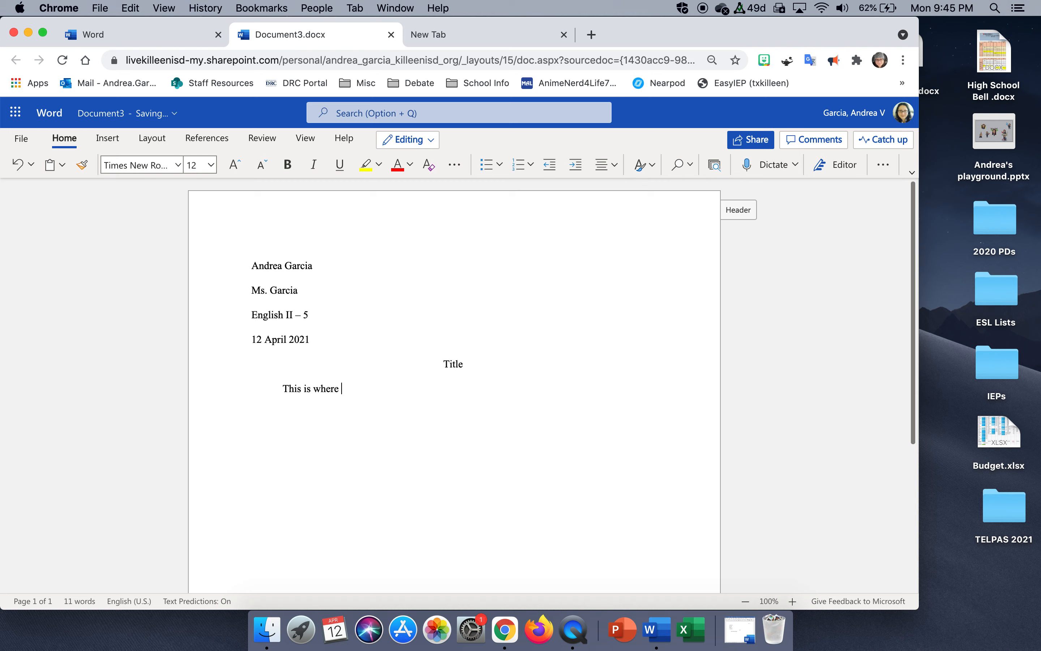
pyautogui.write('you start typing your paper.')
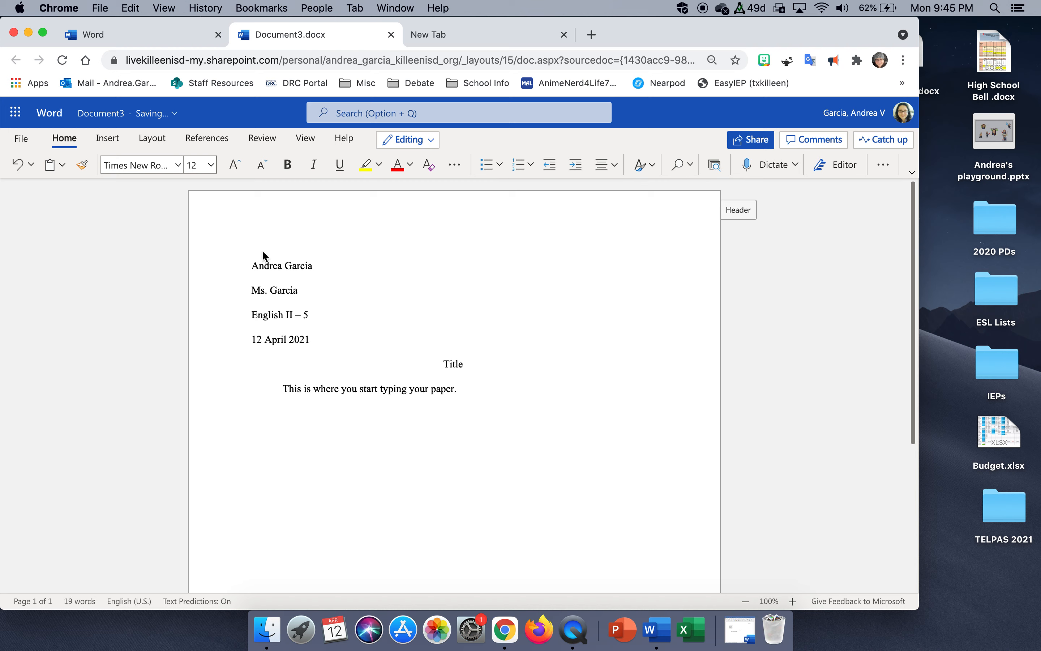
# Rename Document3 to 'Test ocument', then switch to the empty new browser tab
pyautogui.click(176, 115)
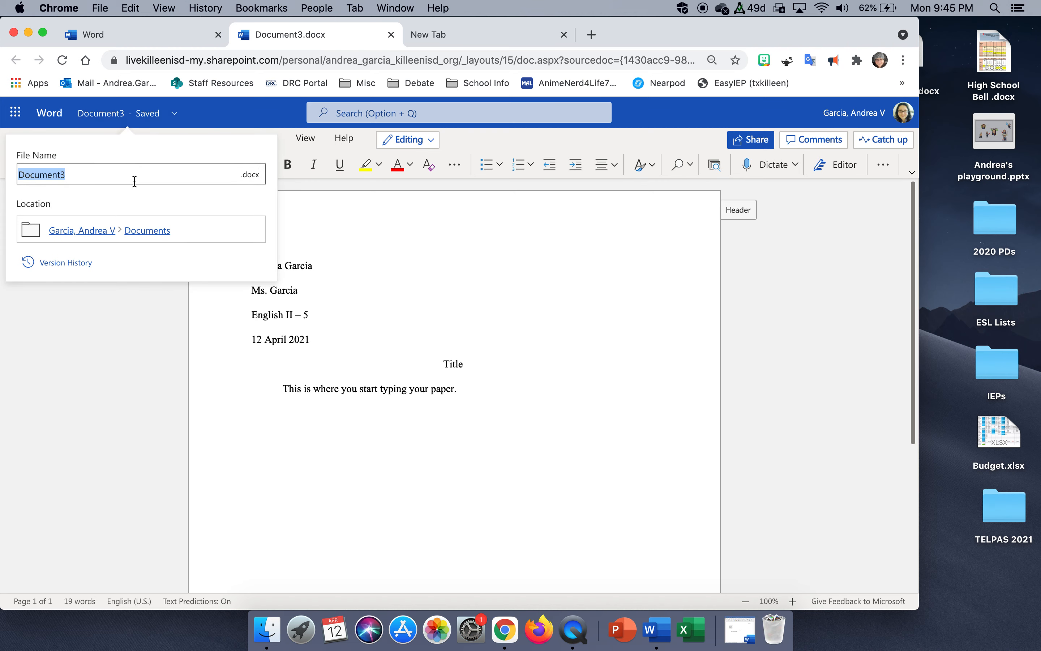
pyautogui.write('Test ocument')
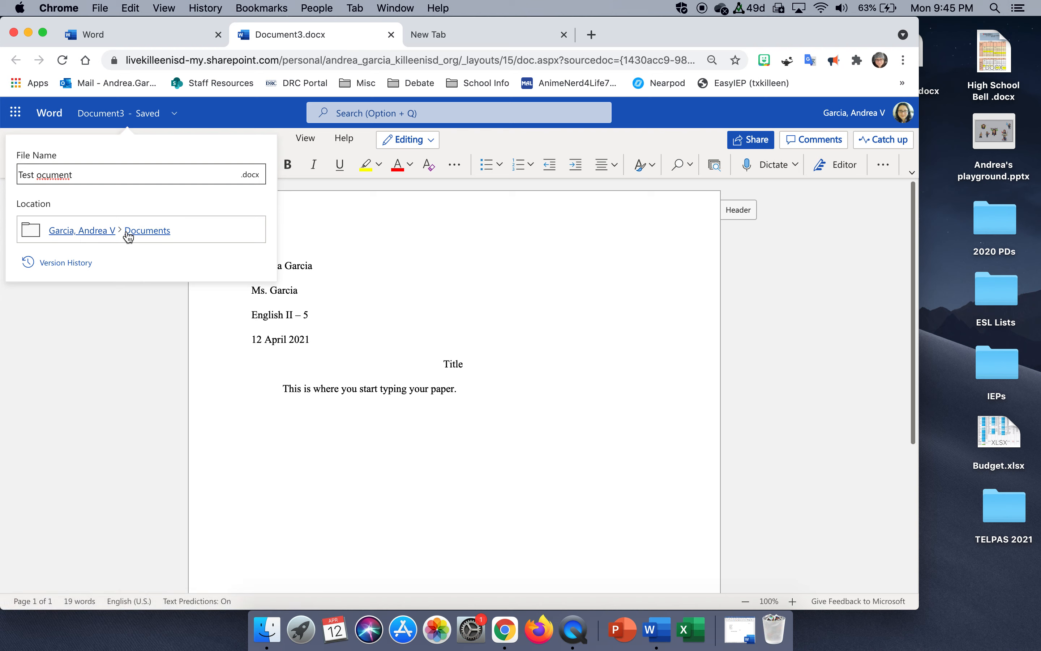
pyautogui.press('Return')
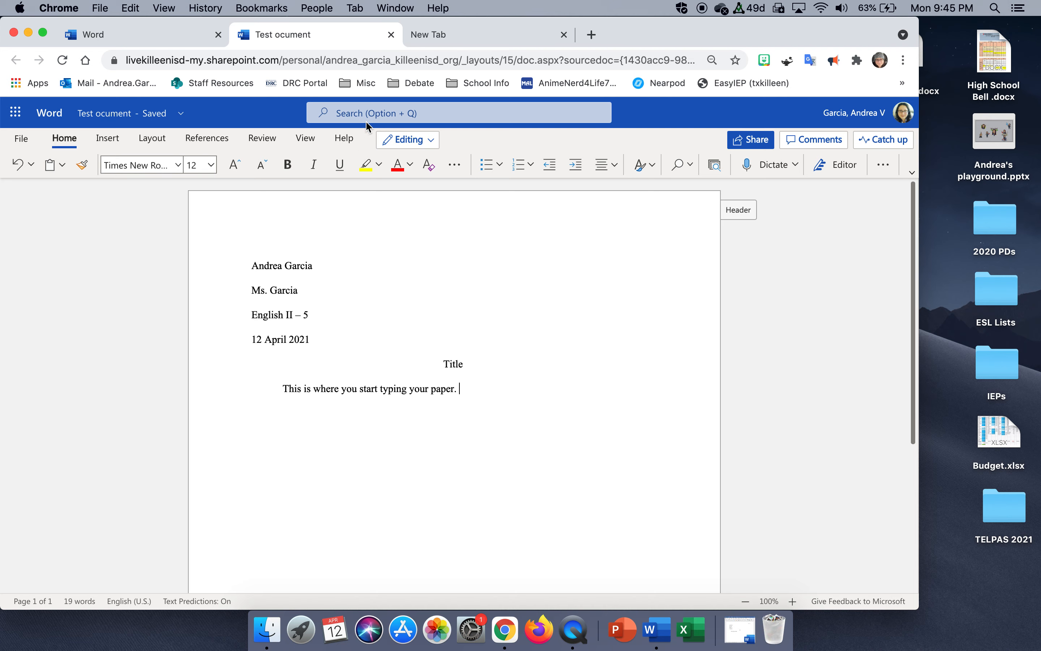
pyautogui.click(426, 36)
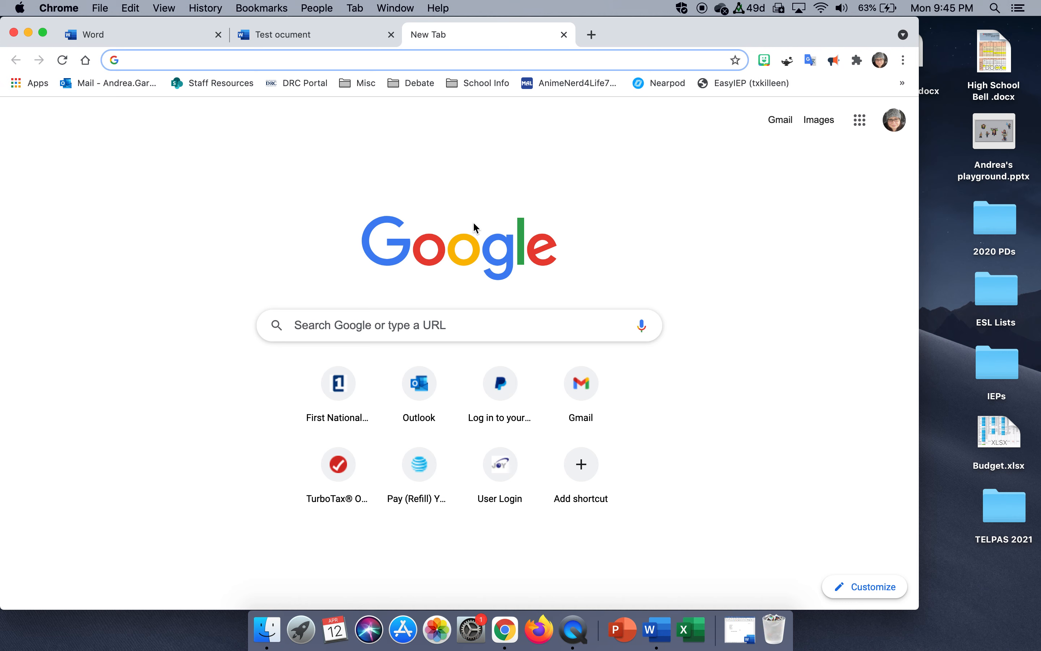
# Open Google Docs from the Google apps grid and create a Blank document
pyautogui.click(861, 125)
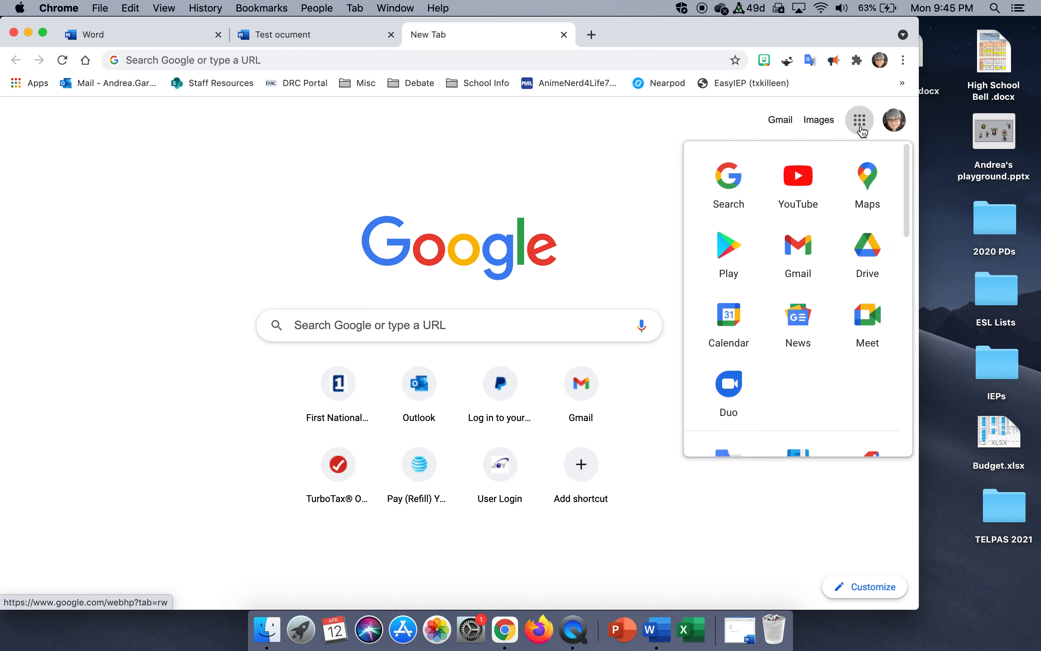
pyautogui.scroll(-1, 787, 322)
pyautogui.scroll(-5, 784, 324)
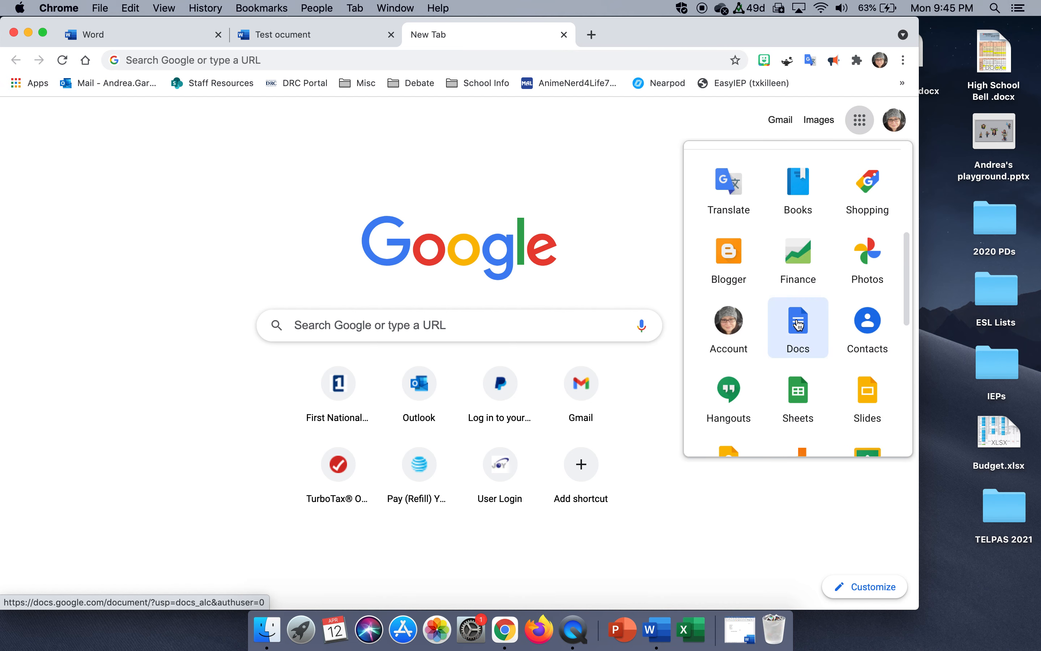
pyautogui.click(798, 324)
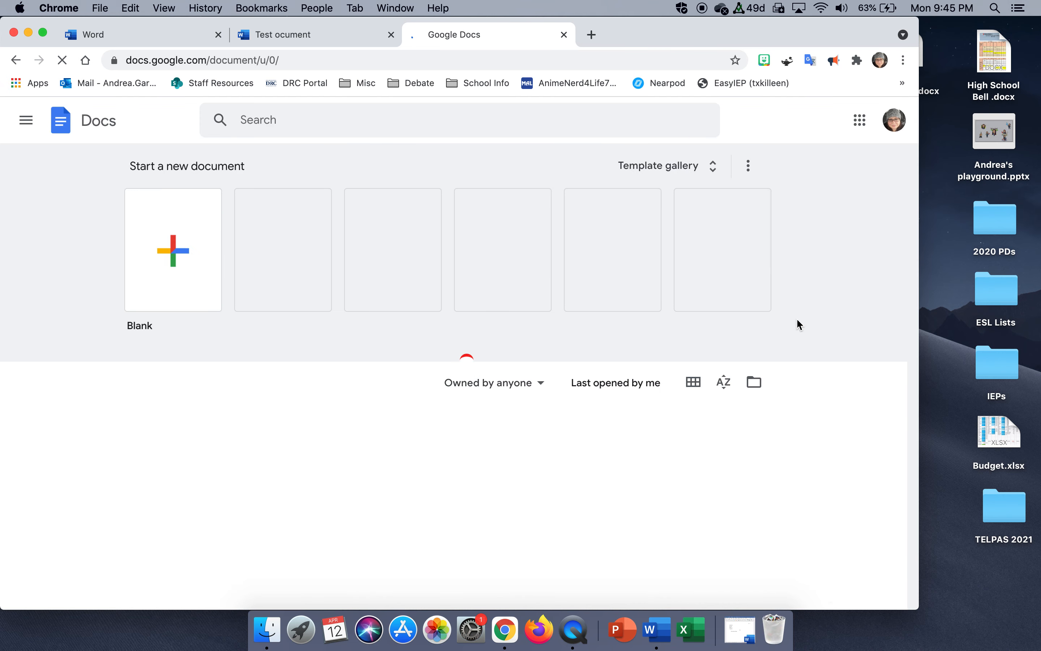
pyautogui.click(181, 246)
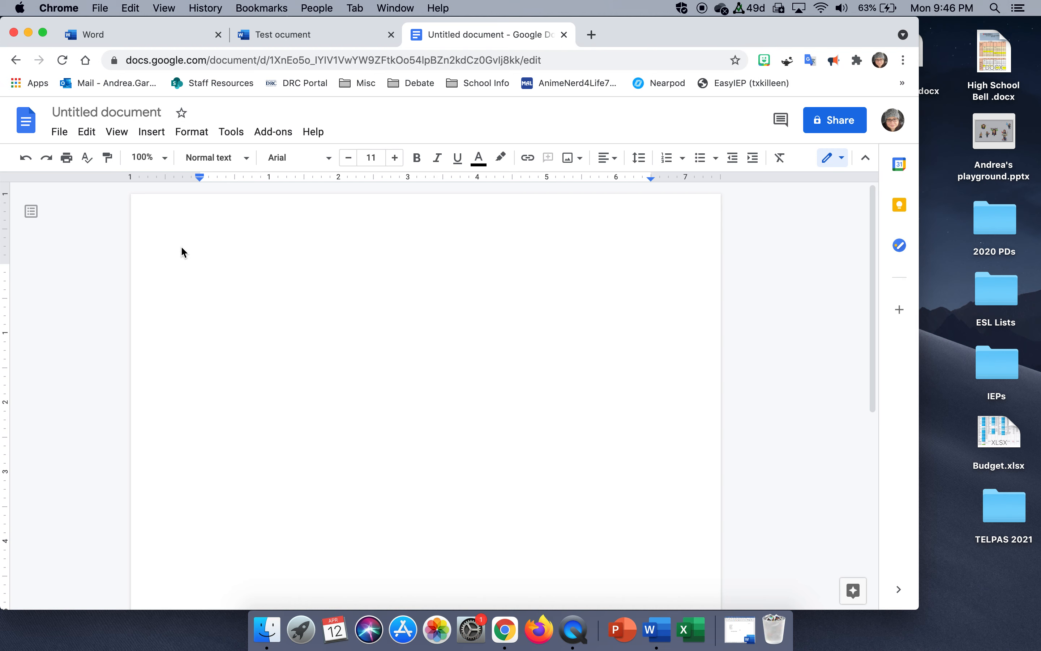
# Add a header in Times New Roman 12, right-aligned, containing the author's surname
pyautogui.click(152, 132)
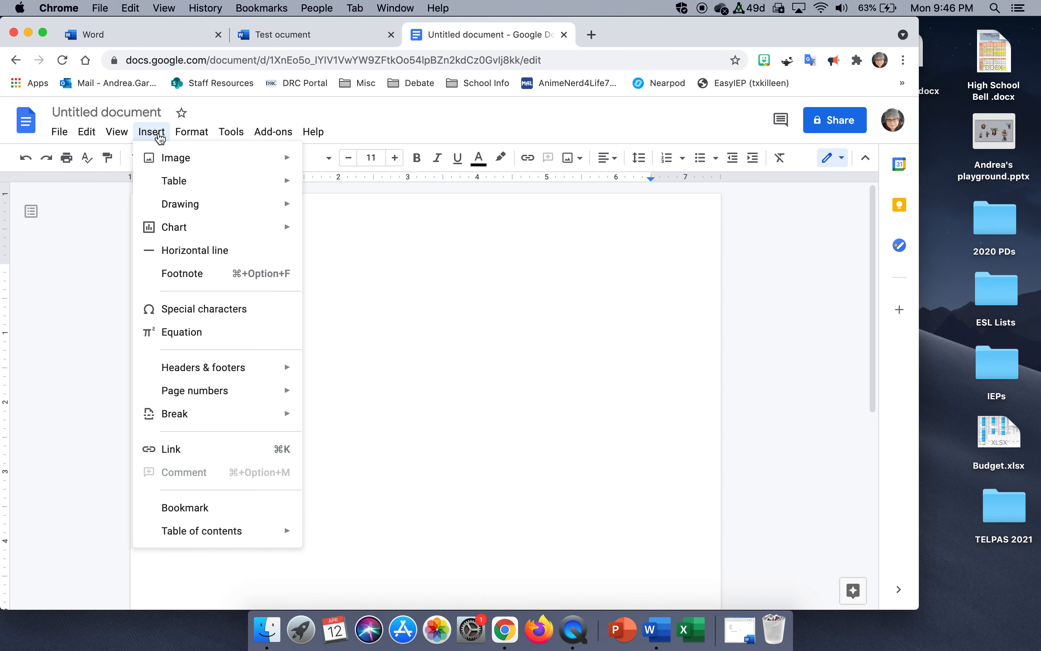
pyautogui.moveTo(196, 368)
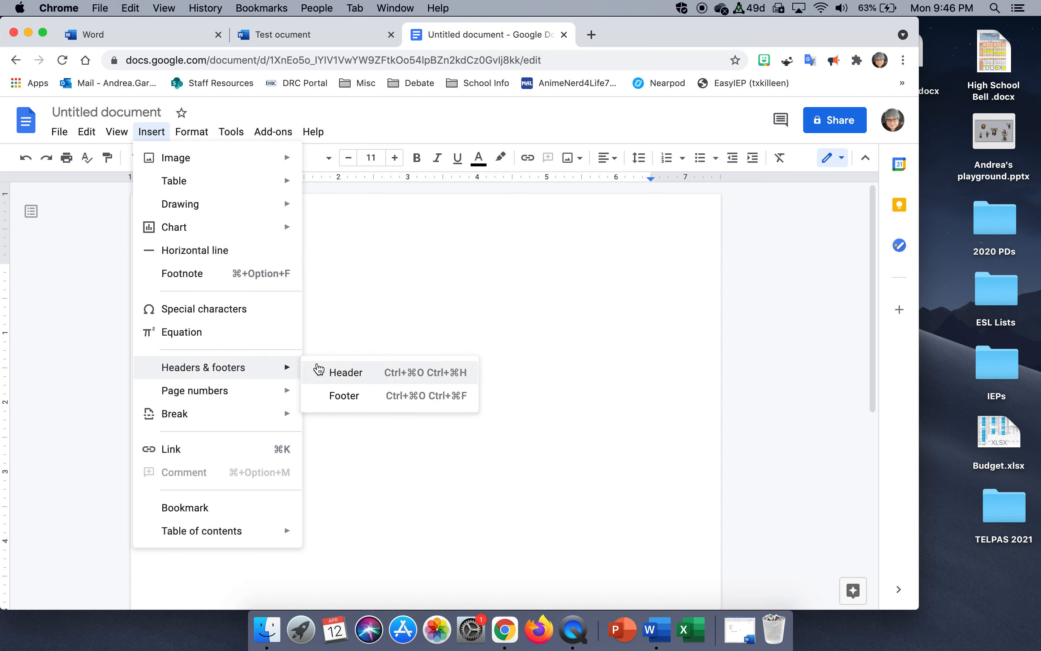
pyautogui.click(342, 374)
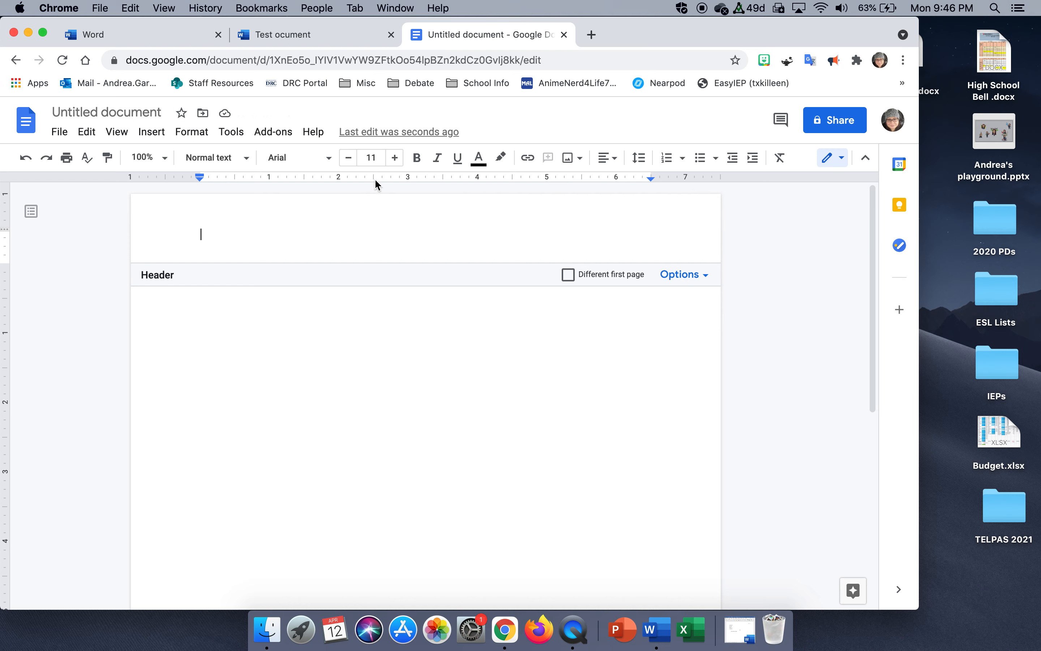
pyautogui.click(330, 157)
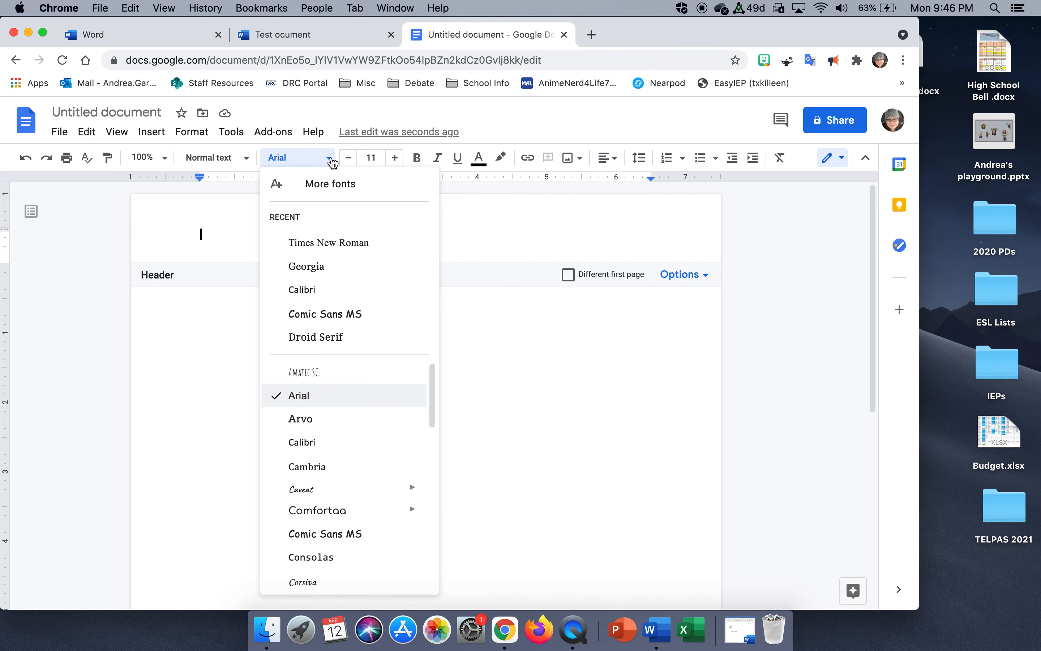
pyautogui.click(337, 242)
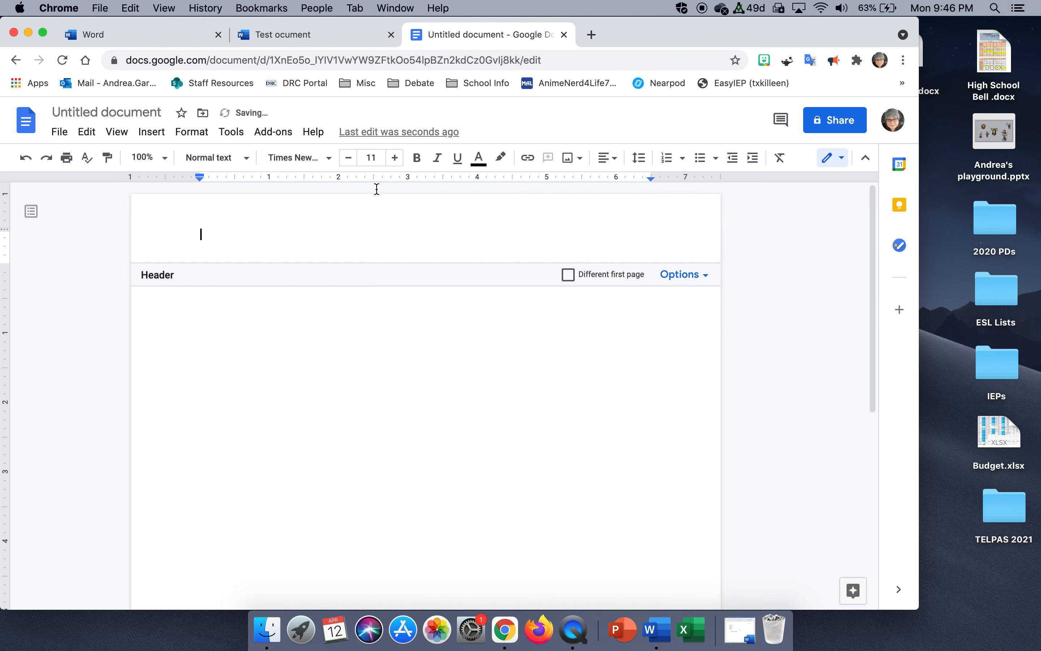
pyautogui.click(396, 158)
pyautogui.click(616, 159)
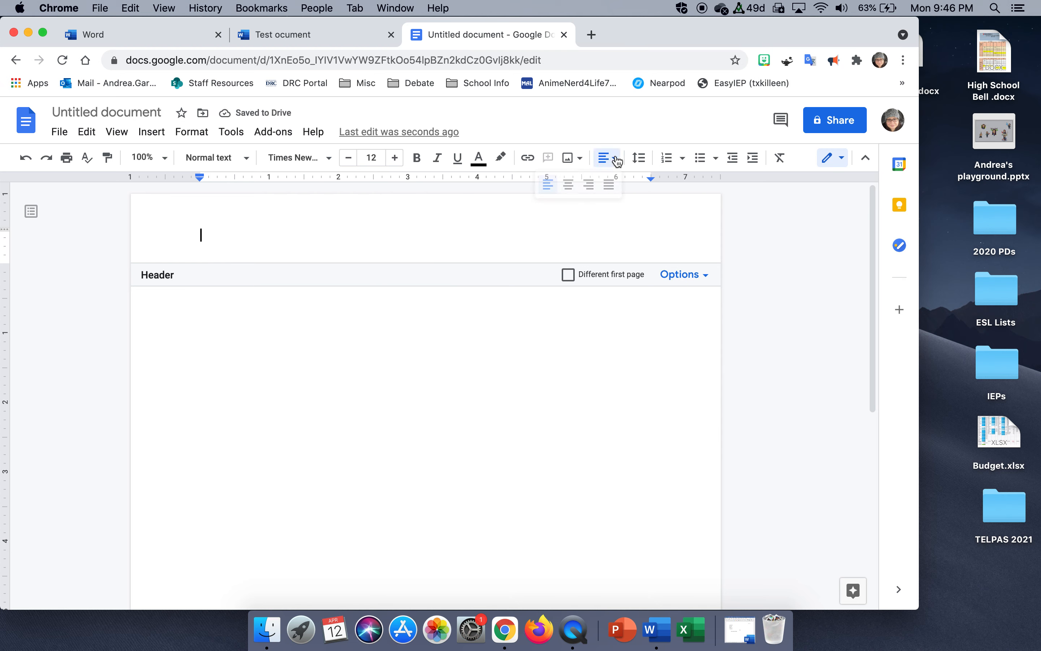
pyautogui.click(588, 184)
pyautogui.write('Garcia')
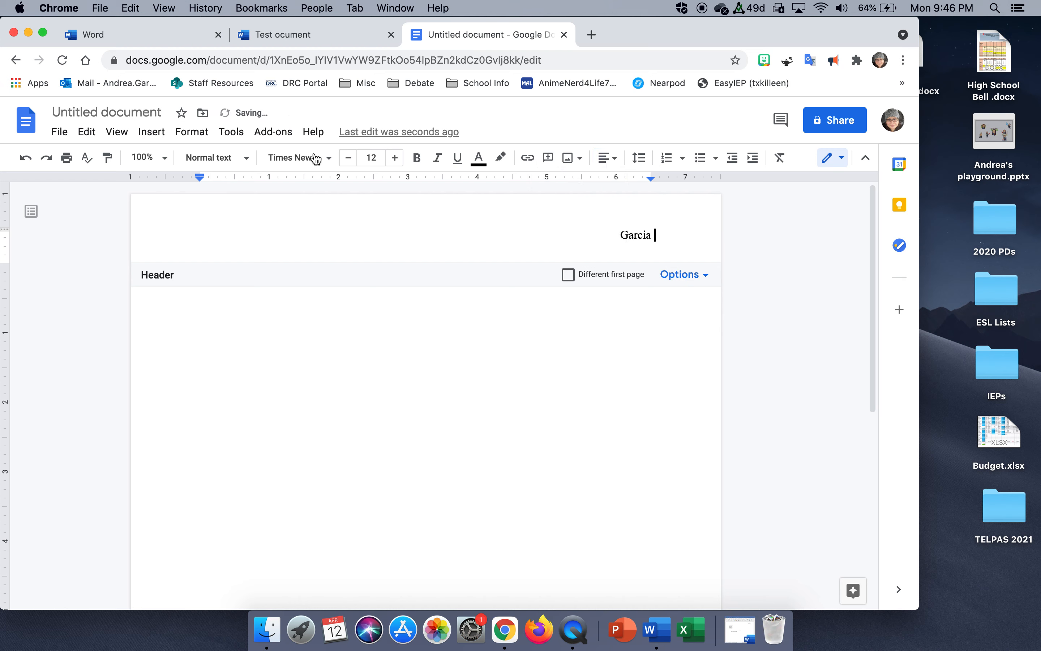
# Insert a top-right page number after the surname and leave the header
pyautogui.click(154, 133)
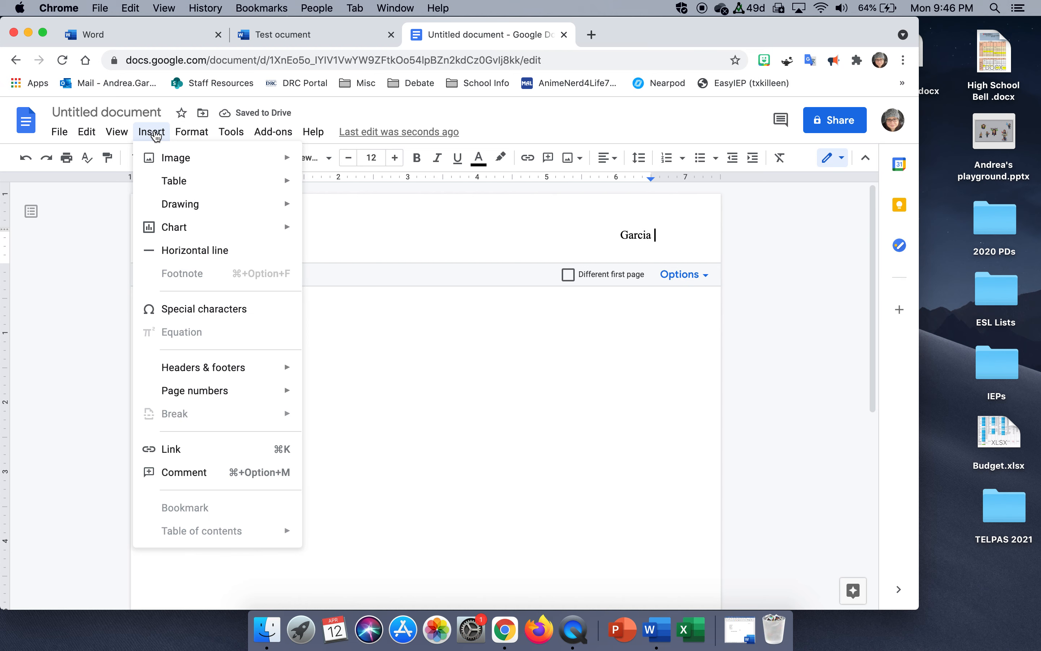
pyautogui.moveTo(215, 392)
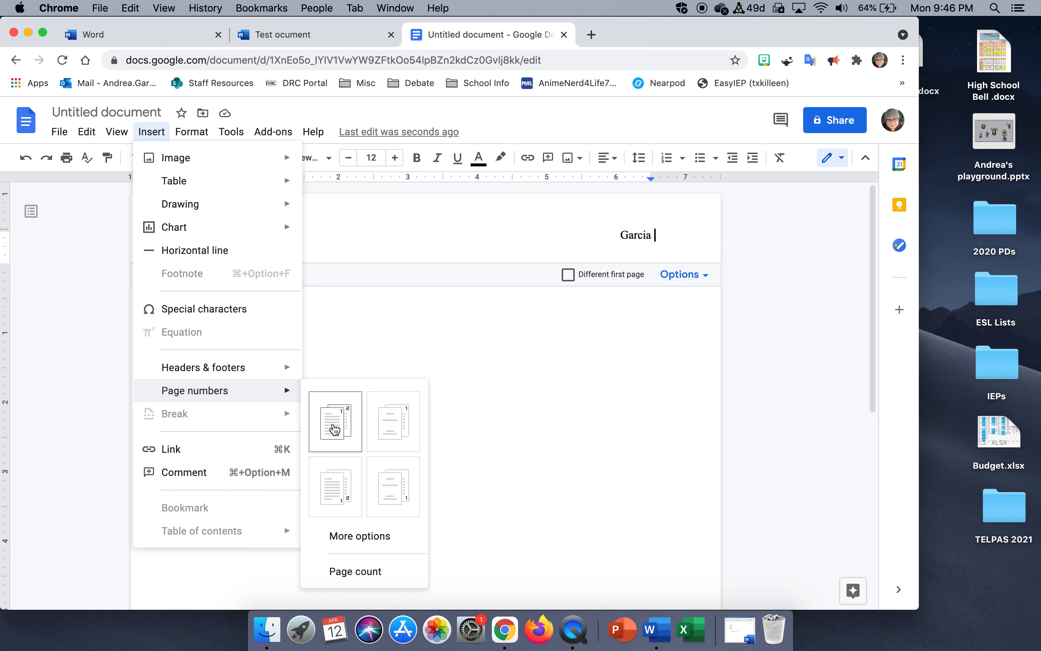
pyautogui.click(335, 429)
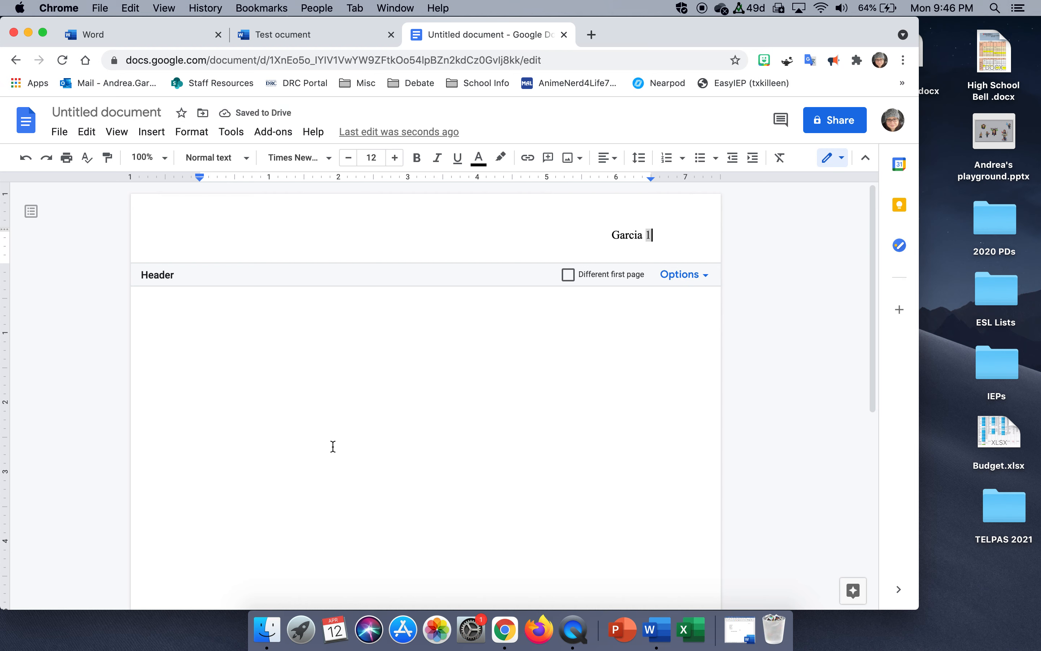
pyautogui.click(334, 427)
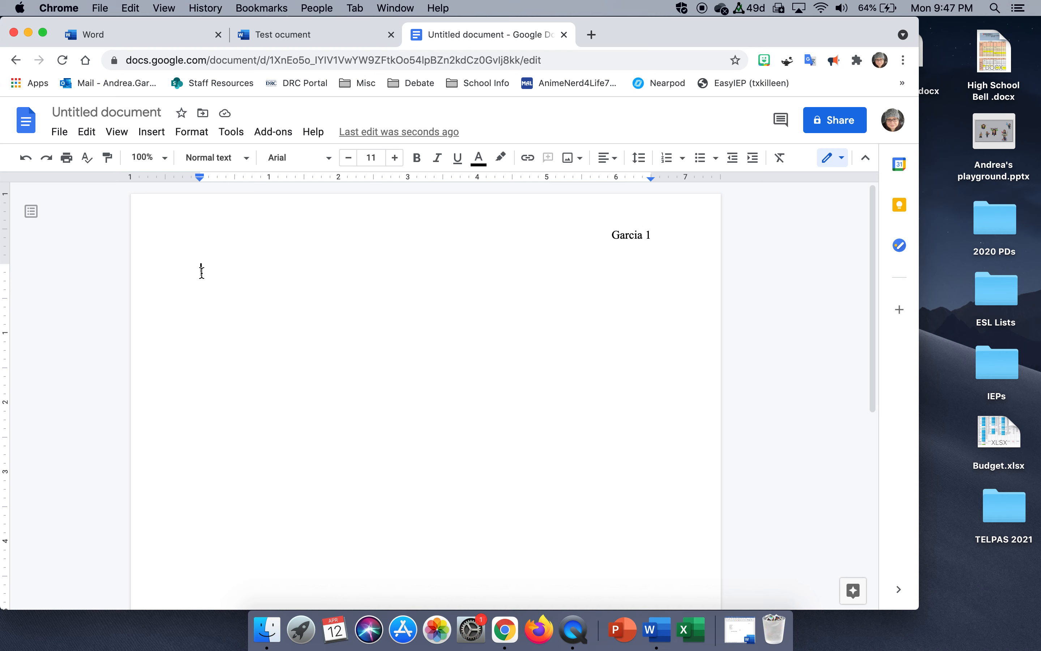
# Set the body to Times New Roman 12 with Double line spacing
pyautogui.click(328, 158)
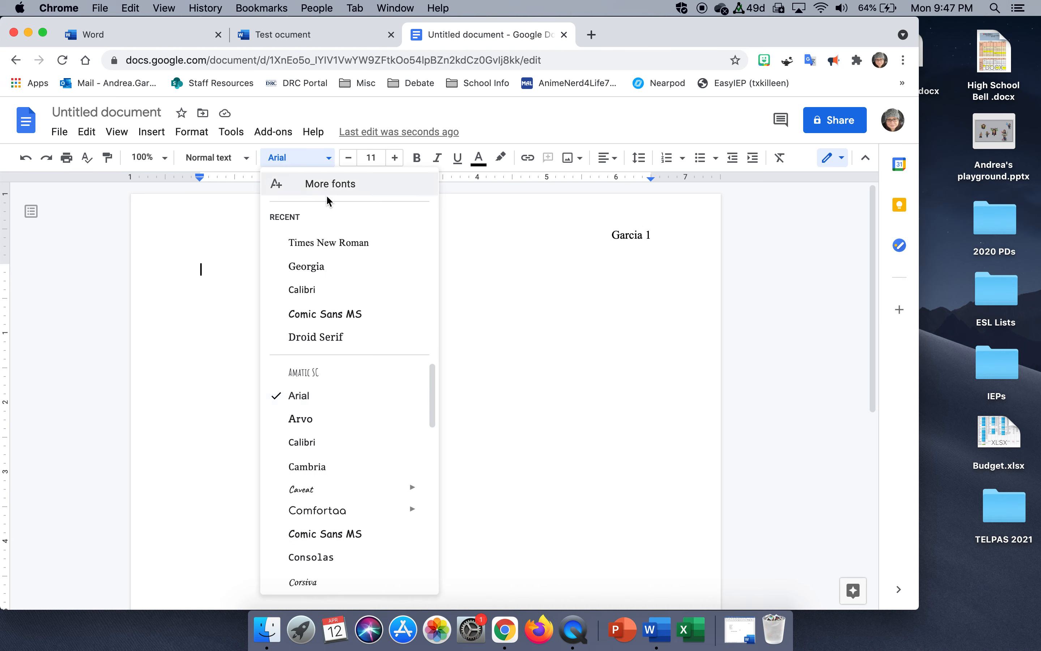
pyautogui.click(336, 242)
pyautogui.click(393, 158)
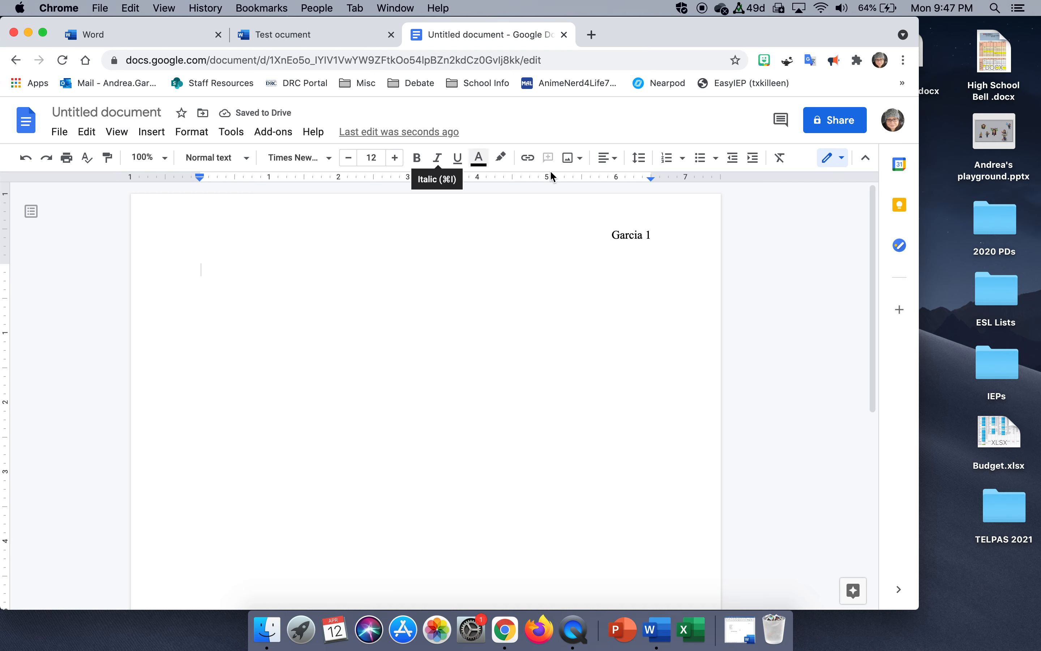
pyautogui.click(640, 166)
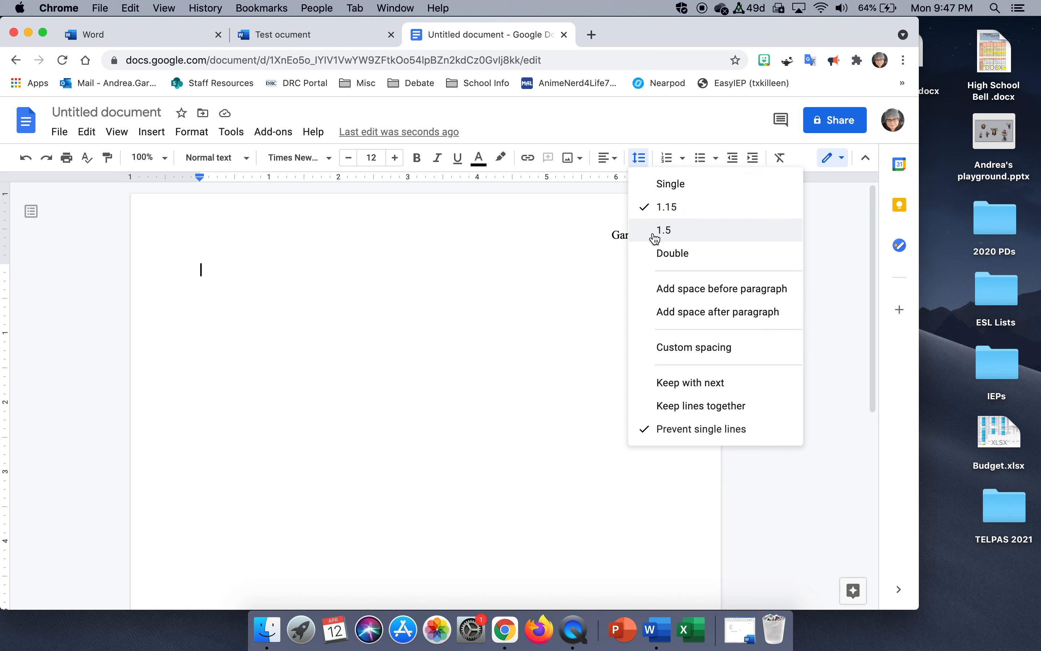
pyautogui.click(662, 254)
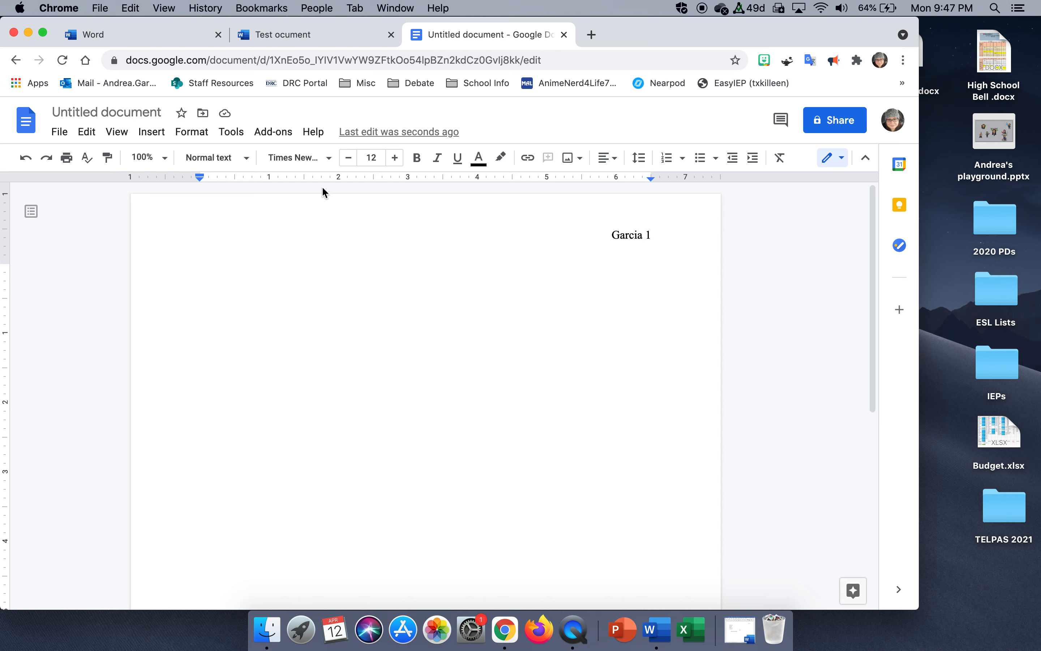
# Type the heading lines: author's name, teacher's name, English II - 5, 12 April 2021
pyautogui.write('Andrea Garcia')
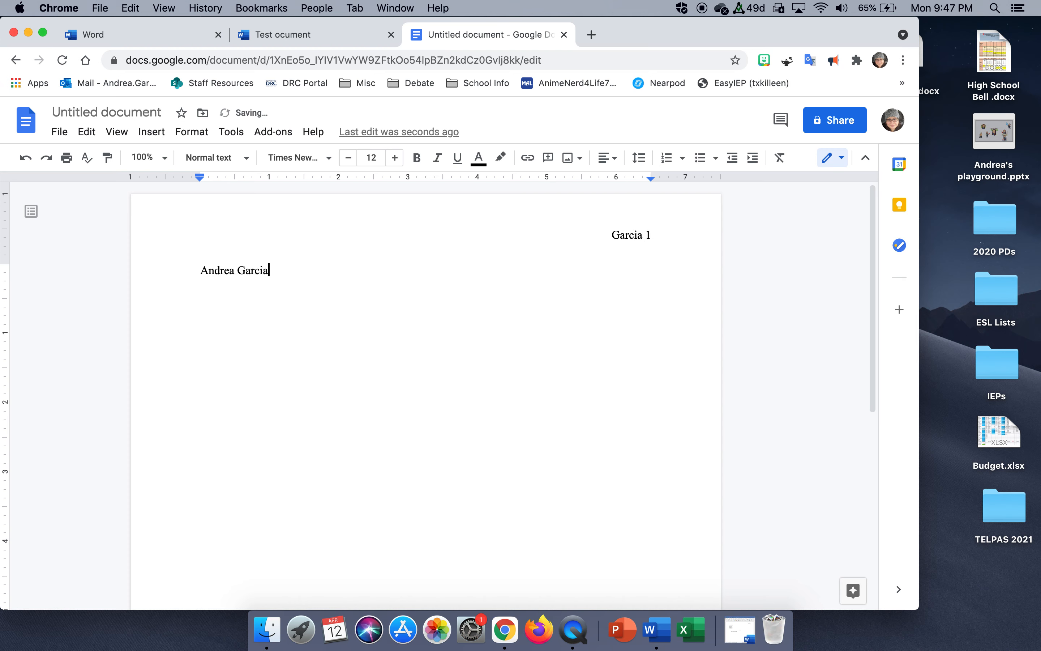
pyautogui.press('Return')
pyautogui.write('Ms. Garcia')
pyautogui.press('Return')
pyautogui.write('English II')
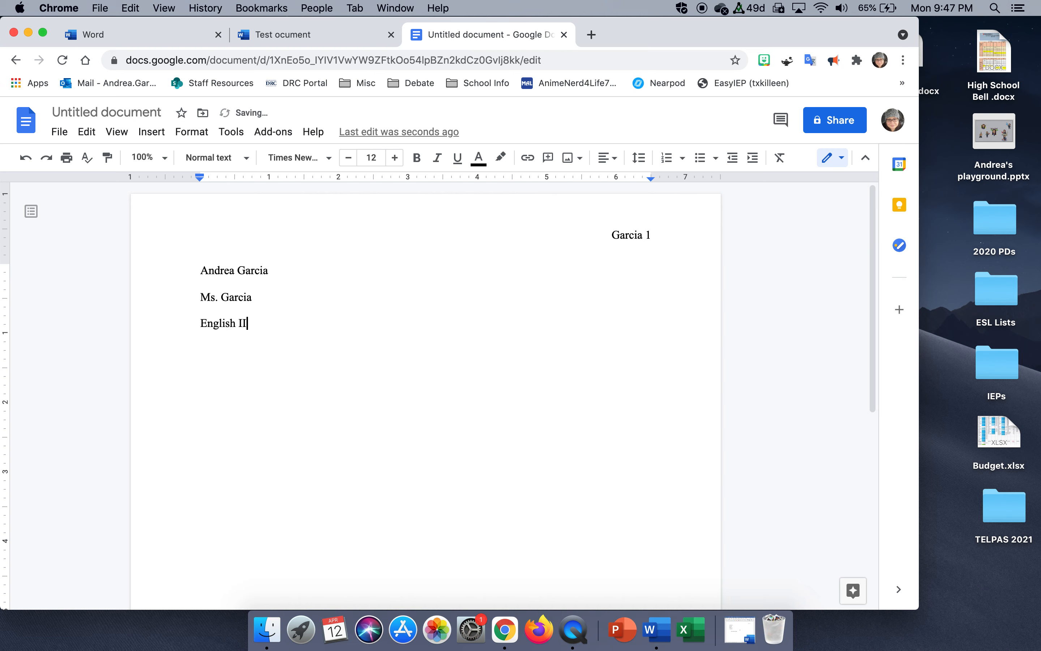
pyautogui.write(' - 5')
pyautogui.press('Return')
pyautogui.write('12 Apri')
pyautogui.press('BackSpace')
pyautogui.press('BackSpace')
pyautogui.press('BackSpace')
pyautogui.write('pril2021')
pyautogui.press('BackSpace')
pyautogui.press('BackSpace')
pyautogui.press('BackSpace')
pyautogui.press('BackSpace')
pyautogui.write('2021')
pyautogui.press('Return')
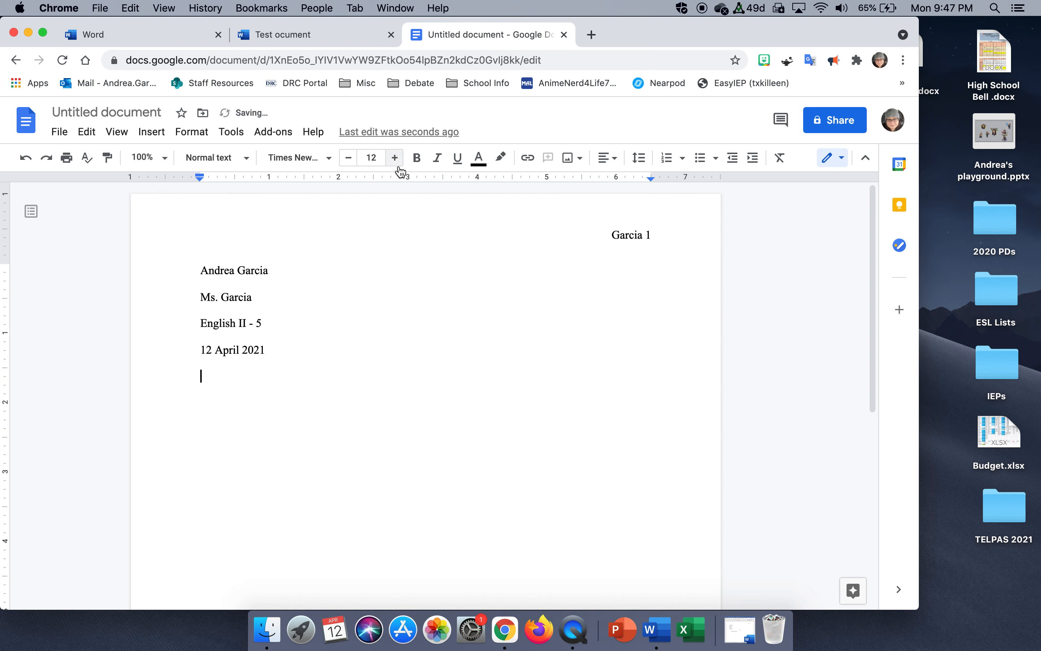
# Add a centred 'Title', then a left-aligned, tab-indented 'Start typing your essay.'
pyautogui.click(612, 163)
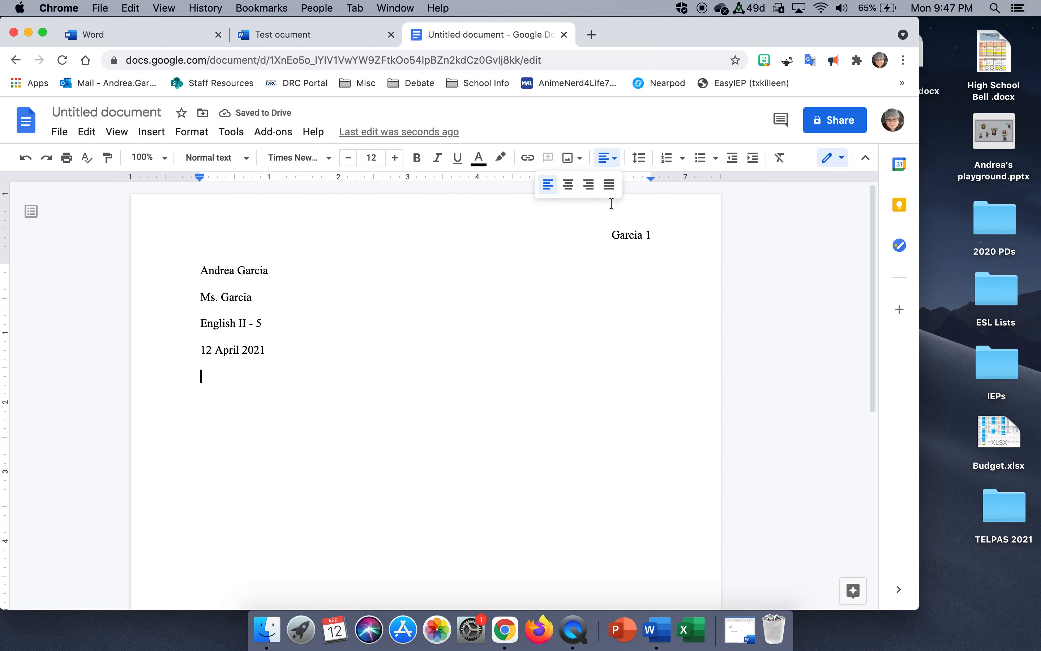
pyautogui.click(569, 186)
pyautogui.write('Title')
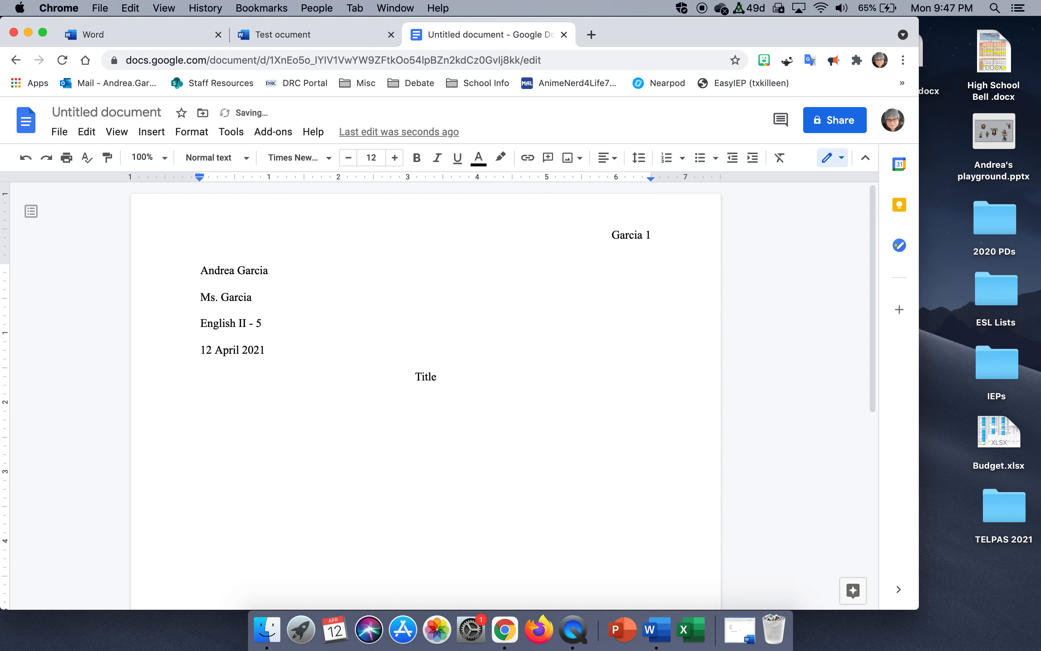
pyautogui.press('Return')
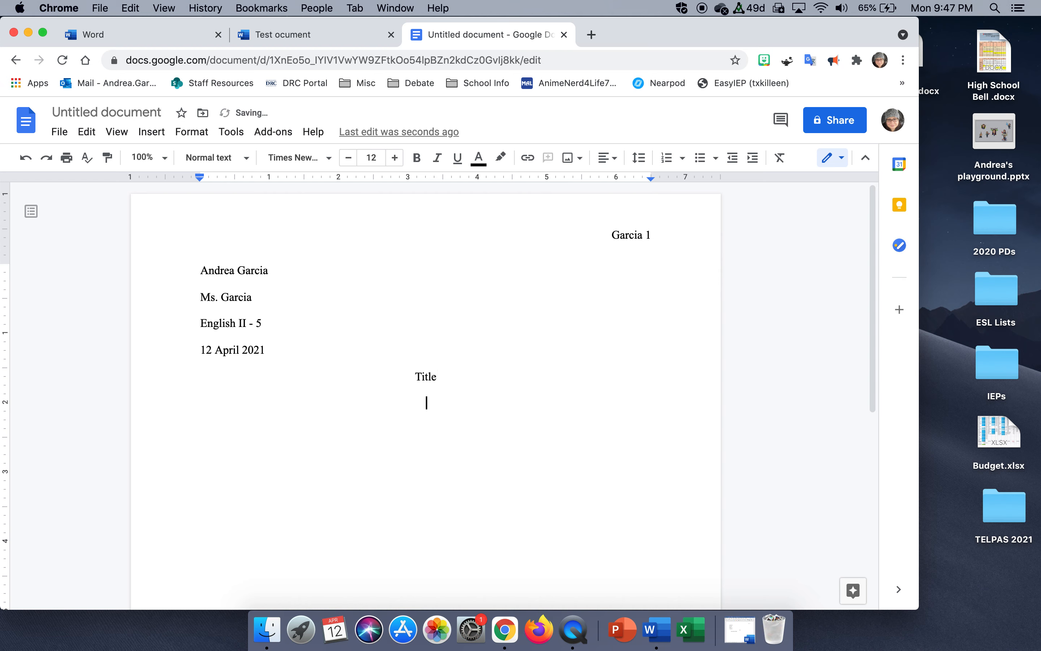
pyautogui.click(614, 164)
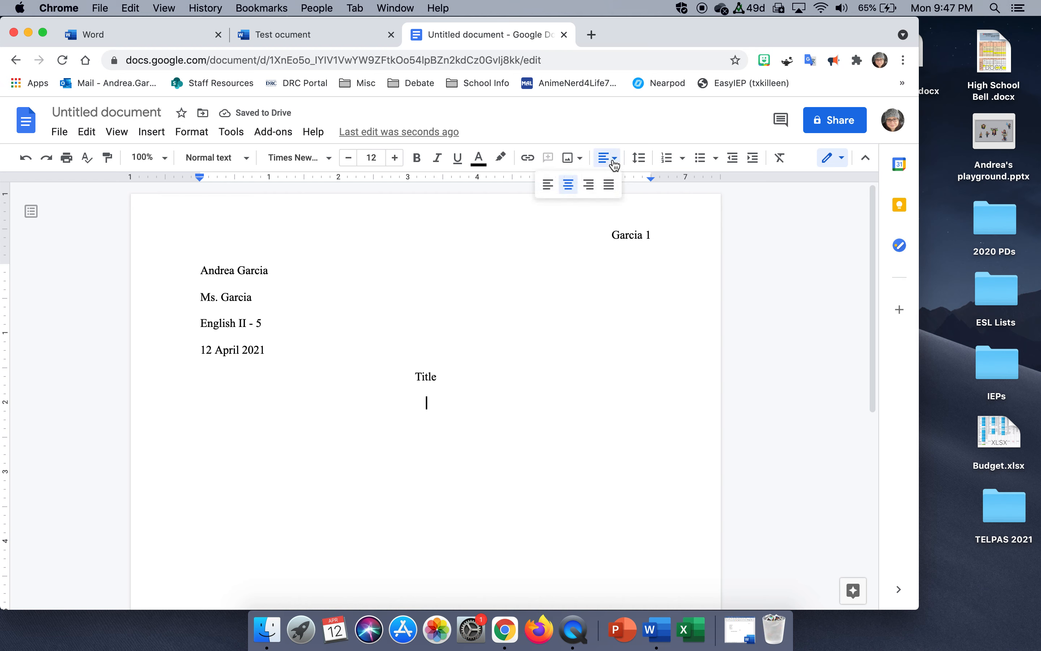
pyautogui.click(548, 184)
pyautogui.press('Tab')
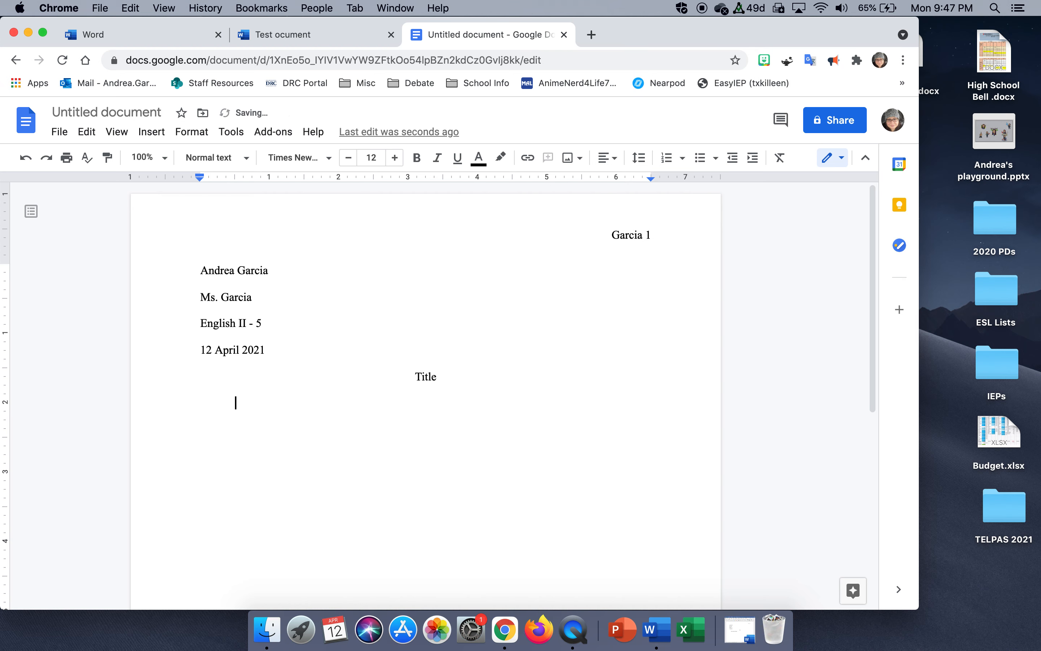
pyautogui.write('Start typ')
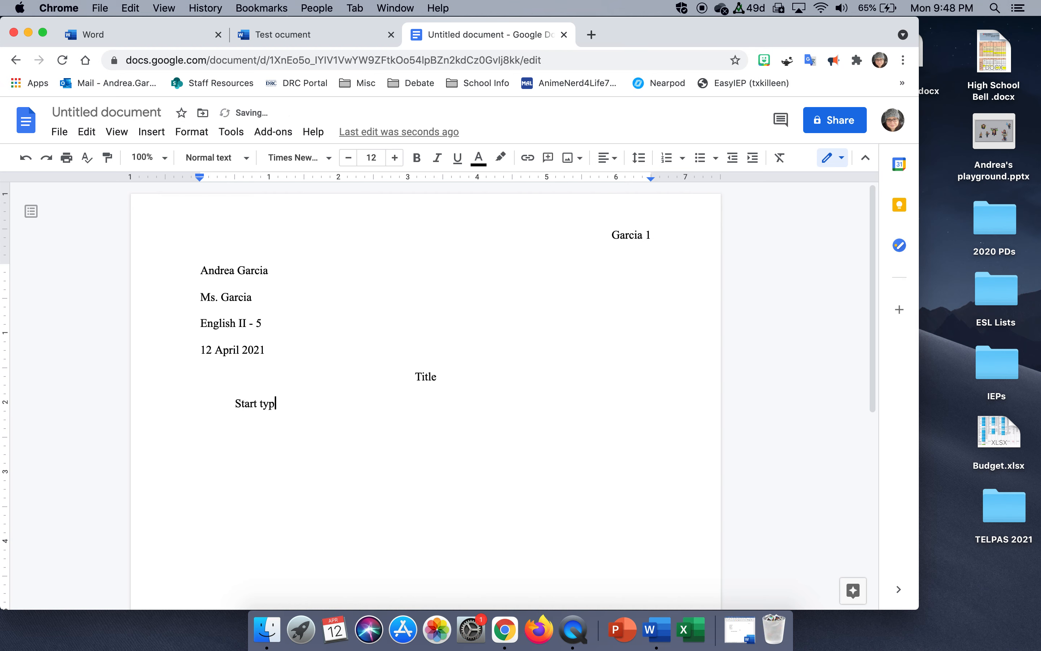
pyautogui.write('ing your essay.')
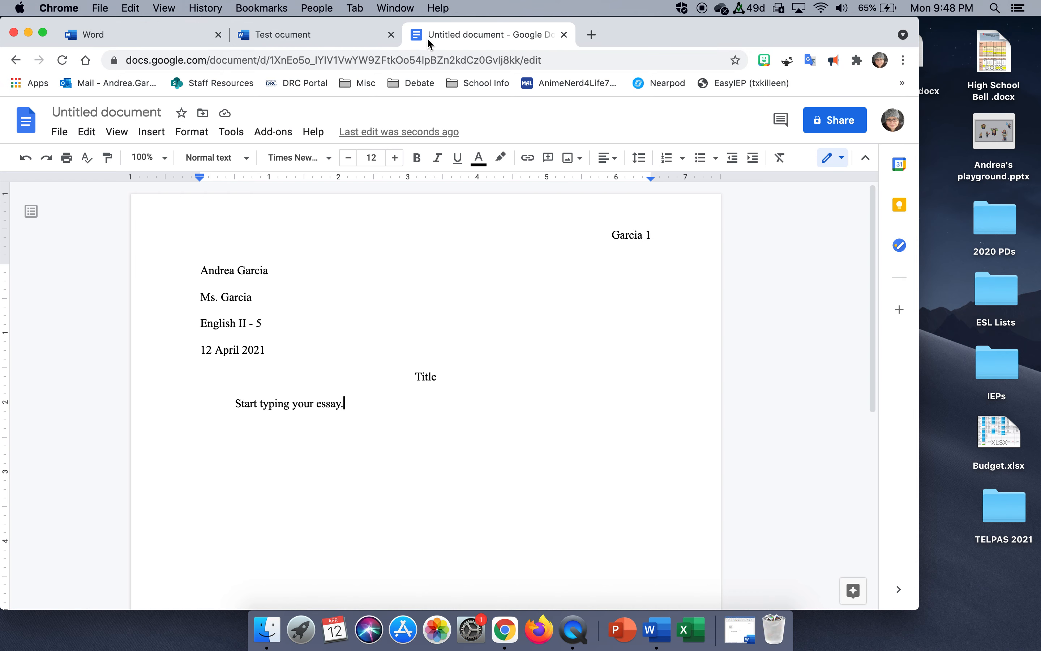
# Change the title from 'Untitled document' to 'Test Document'
pyautogui.click(165, 113)
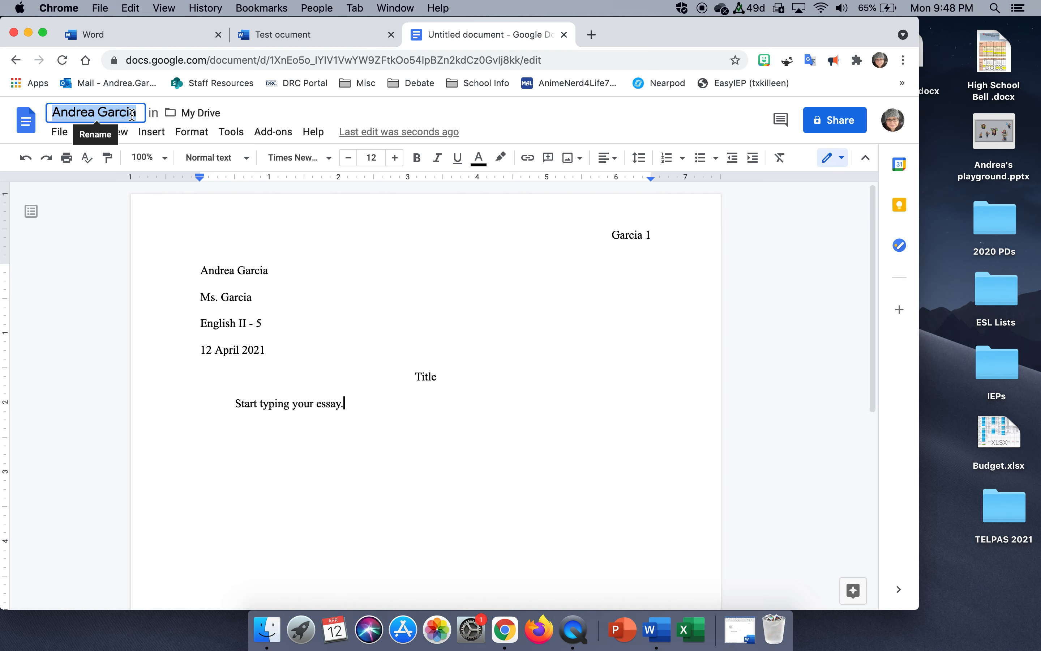
pyautogui.write('T')
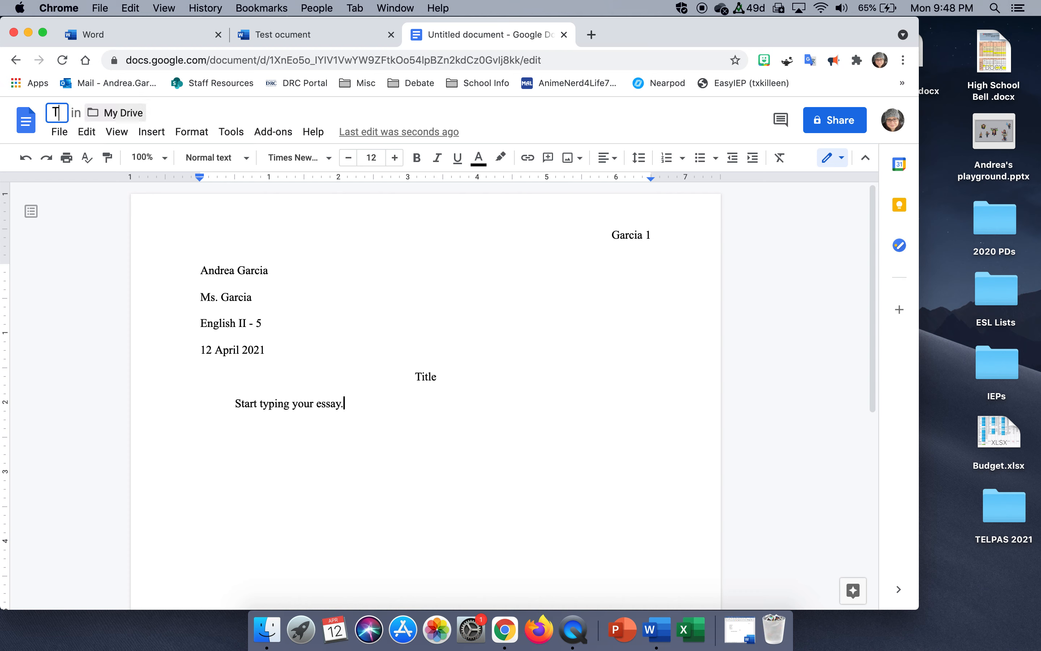
pyautogui.write('est Document')
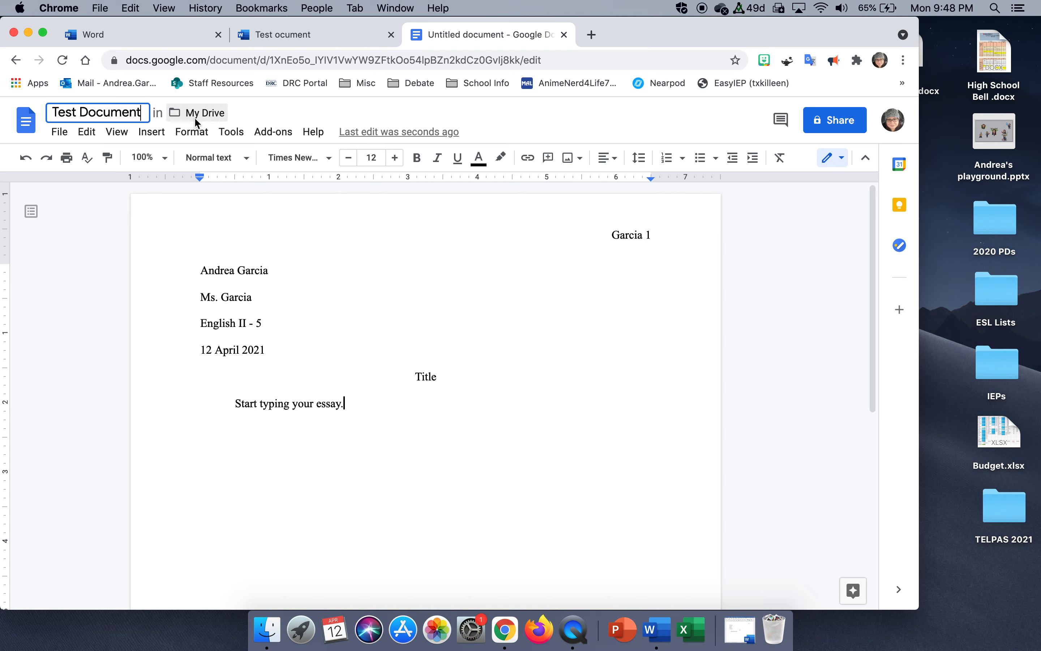
pyautogui.click(432, 319)
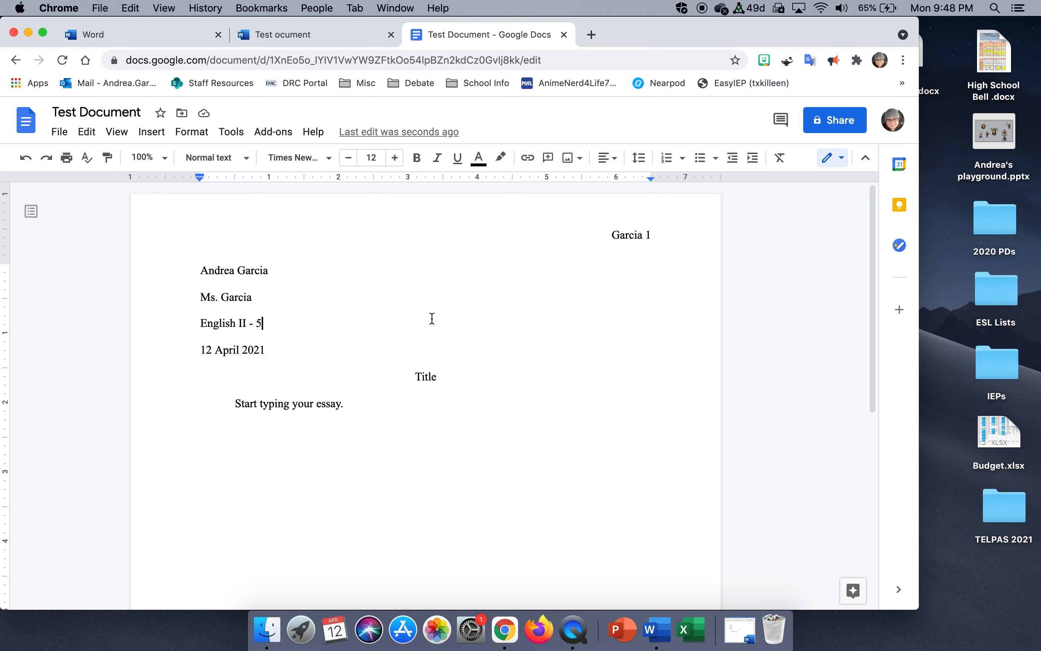
# Compare the Word for the web copy with the Google Docs paper, then go to the Word start page
pyautogui.click(360, 36)
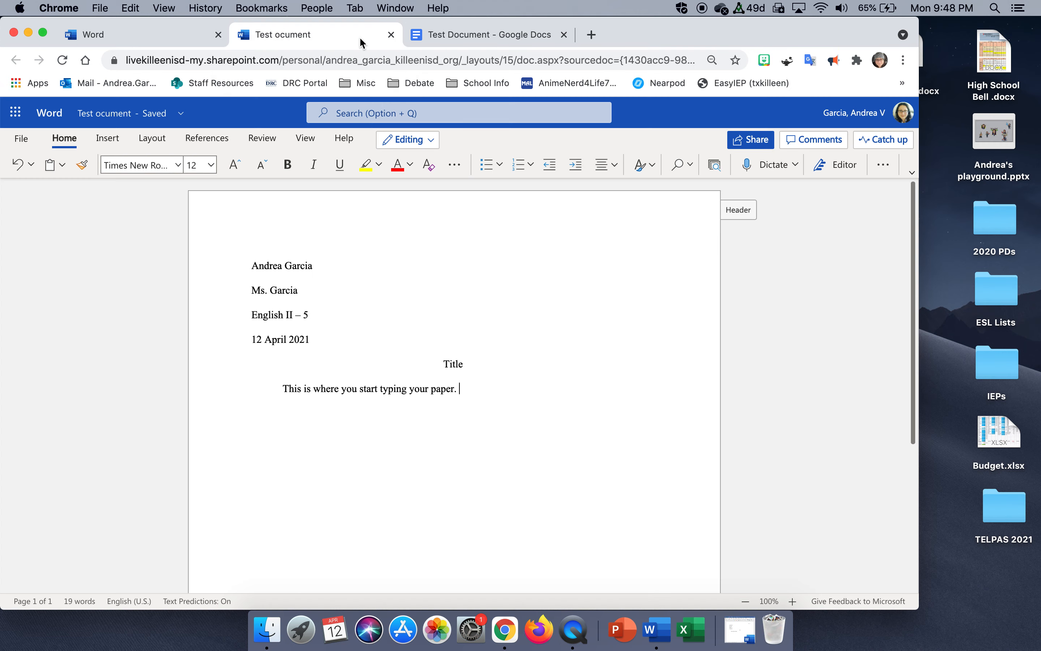
pyautogui.click(455, 38)
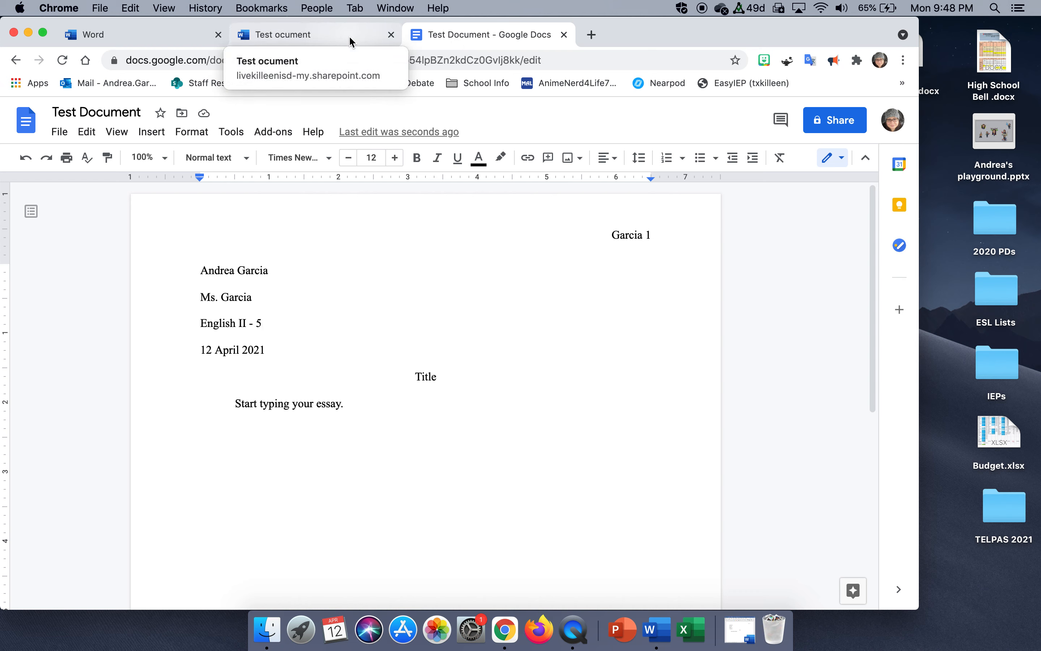
pyautogui.click(185, 38)
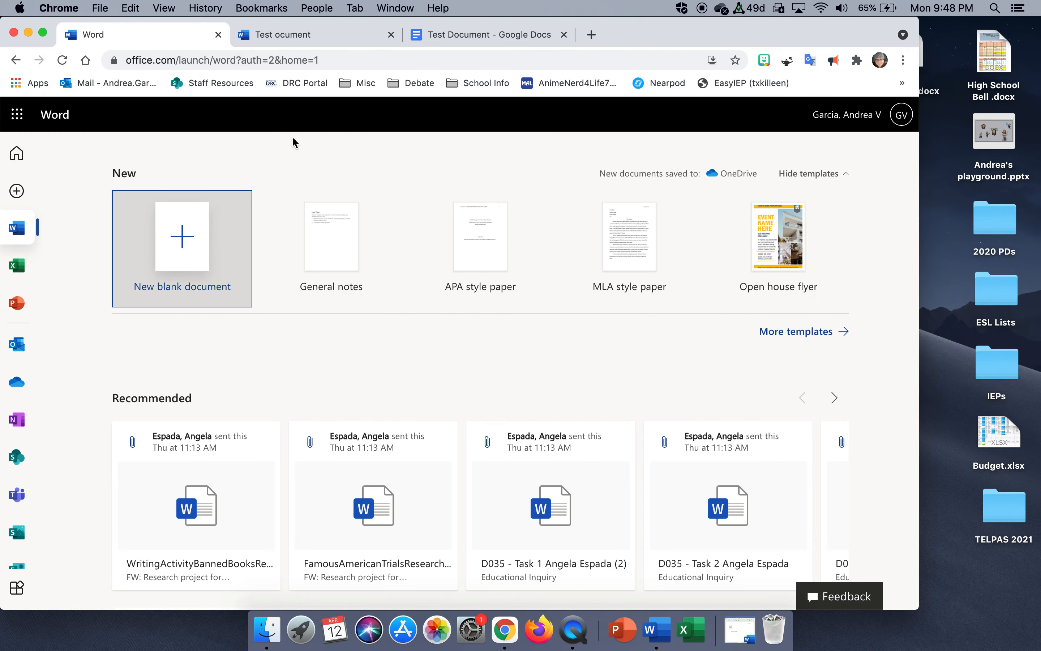
# Switch back to the desktop Word window showing Test document's finished MLA paper
pyautogui.click(657, 630)
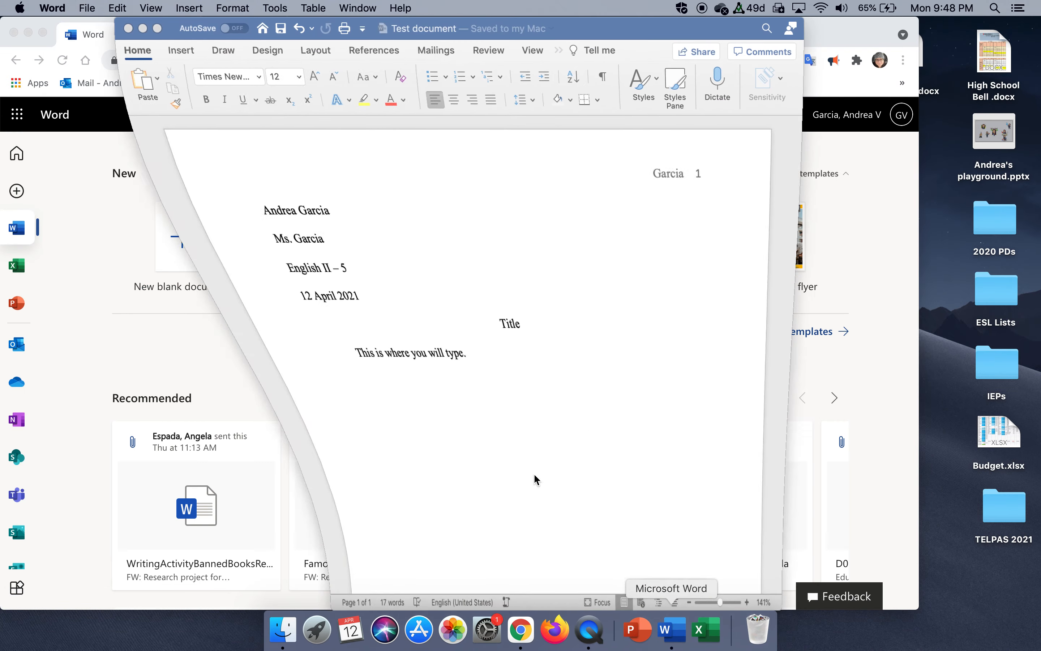